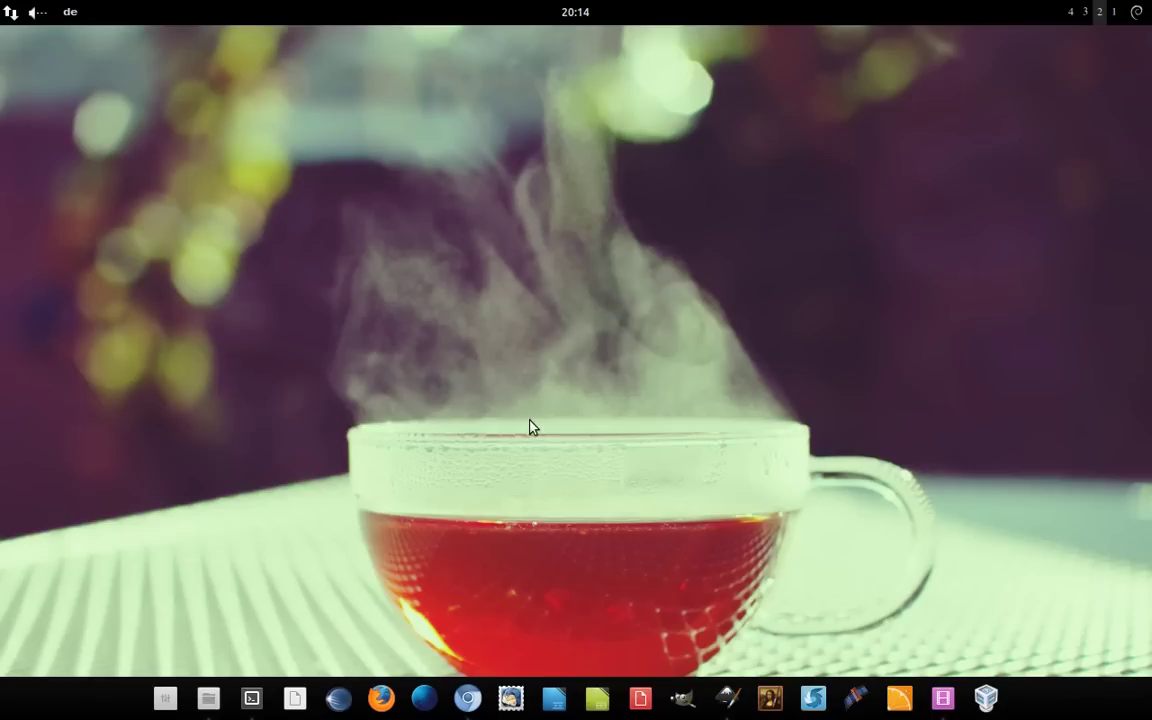
Bring up the browser on the YouTube channel page, then hide it to show the desktop.
{"action": "left_click", "coordinate": [465, 700]}
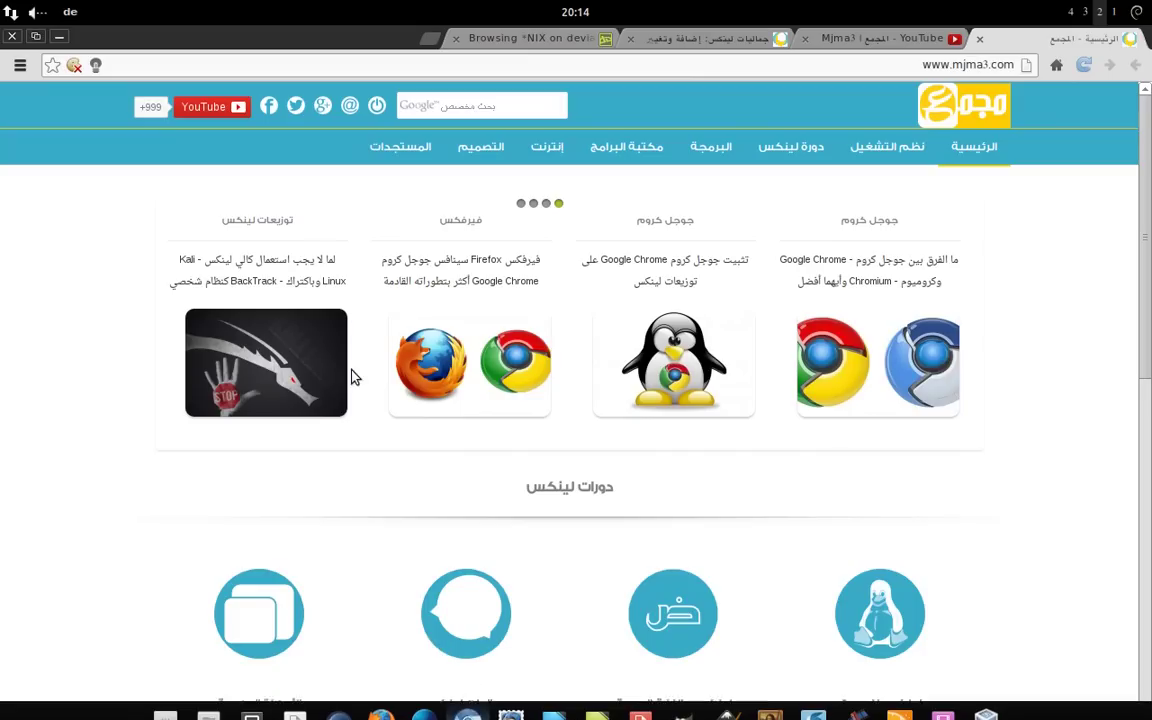
{"action": "left_click", "coordinate": [873, 42]}
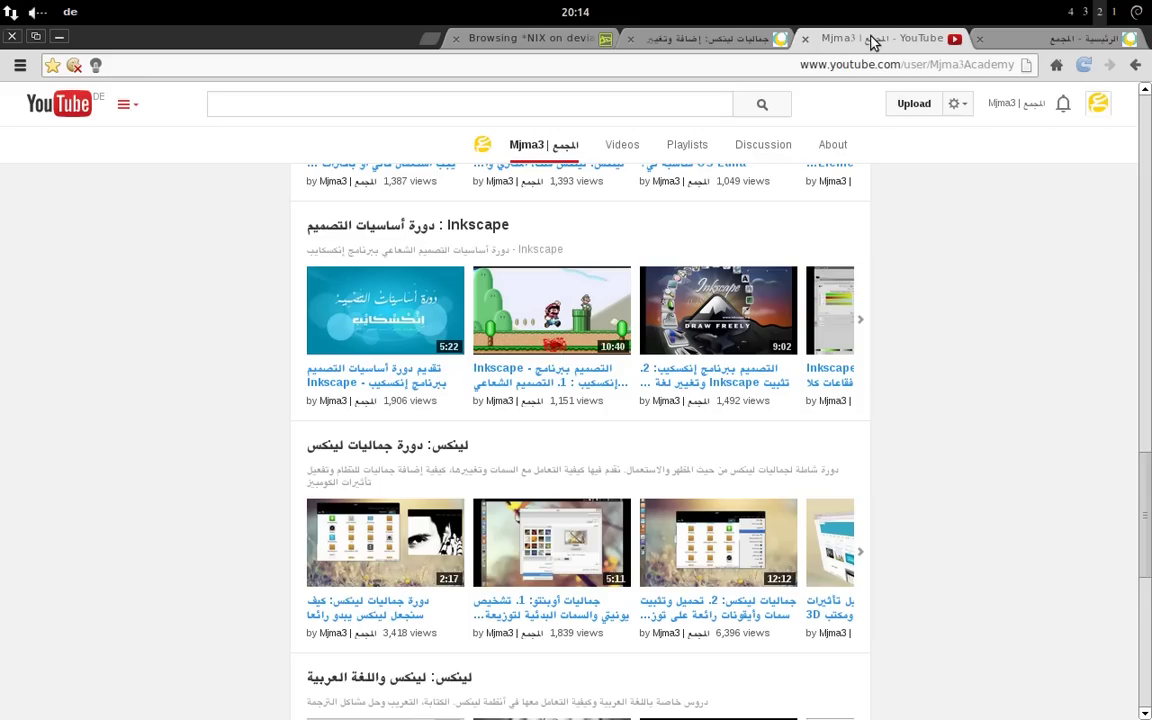
{"action": "left_click", "coordinate": [59, 36]}
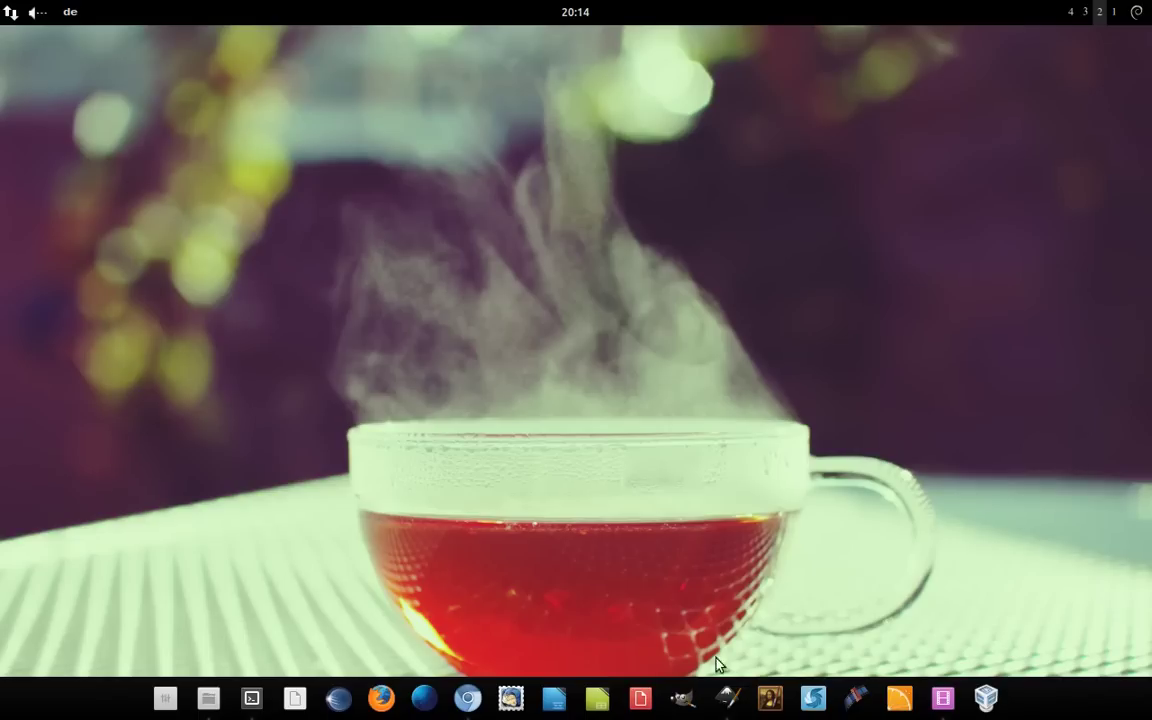
Launch Inkscape, select the GIMP mascot artwork, then hide Inkscape.
{"action": "left_click", "coordinate": [727, 697]}
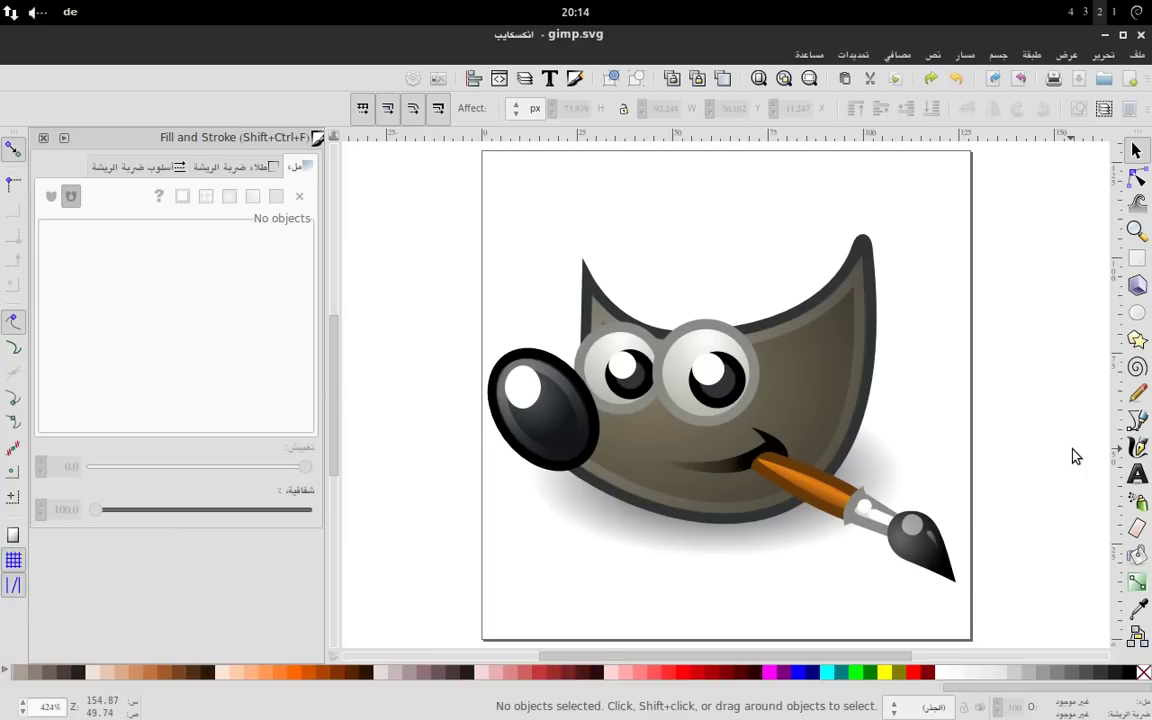
{"action": "left_click", "coordinate": [823, 406]}
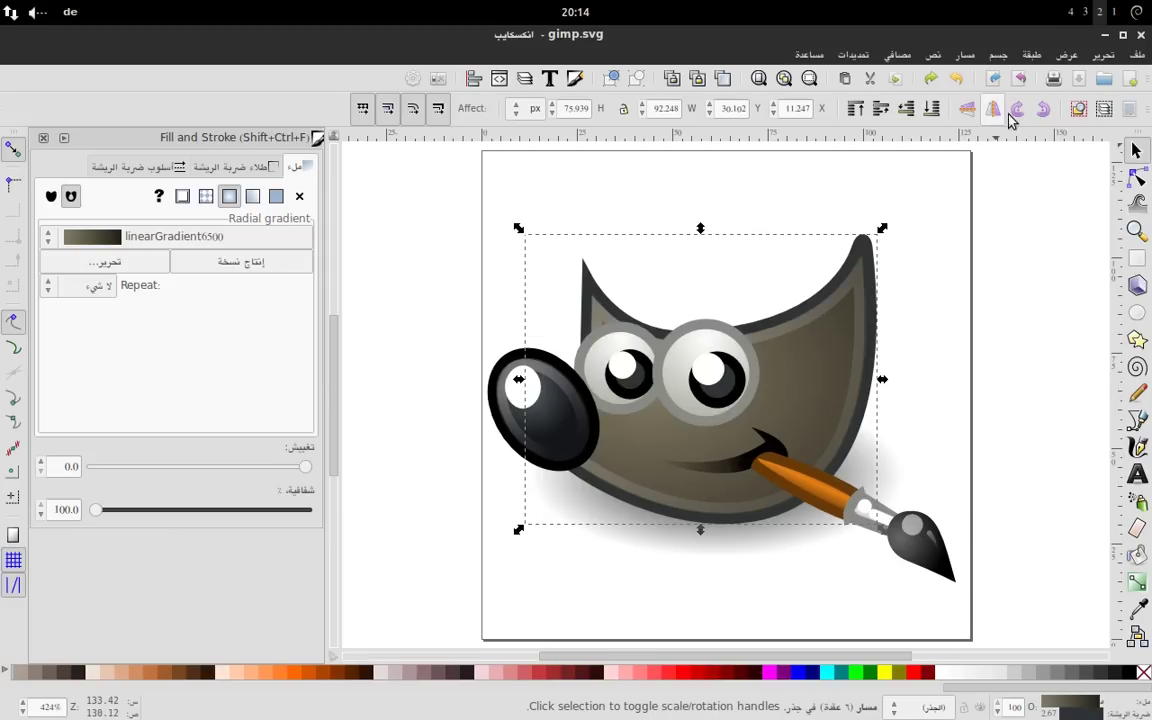
{"action": "left_click", "coordinate": [1104, 36]}
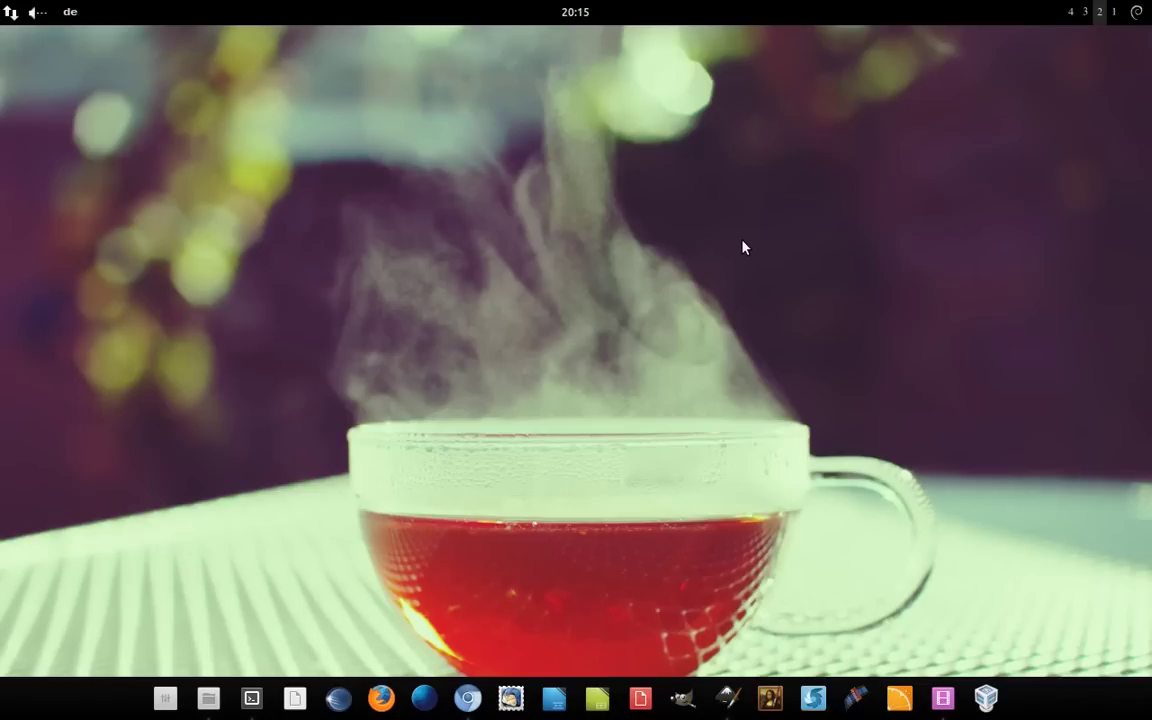
Open the file manager on the home folder and select, then deselect, the Inkscape folder.
{"action": "left_click", "coordinate": [210, 699]}
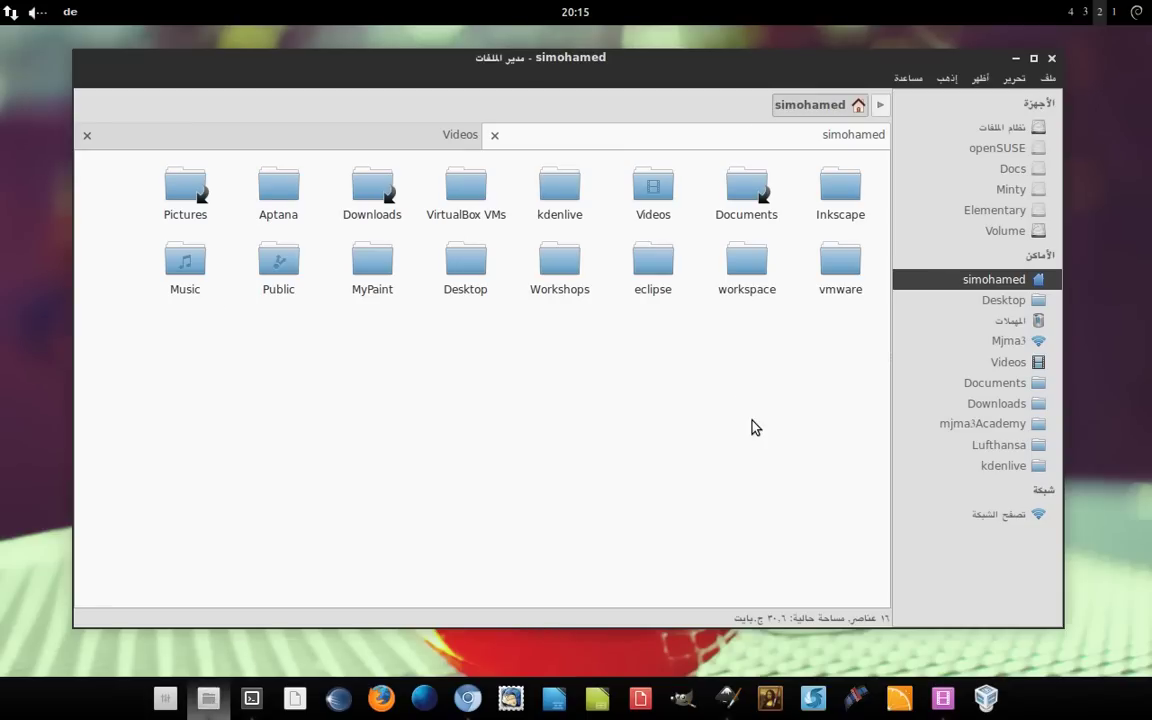
{"action": "left_click", "coordinate": [843, 212]}
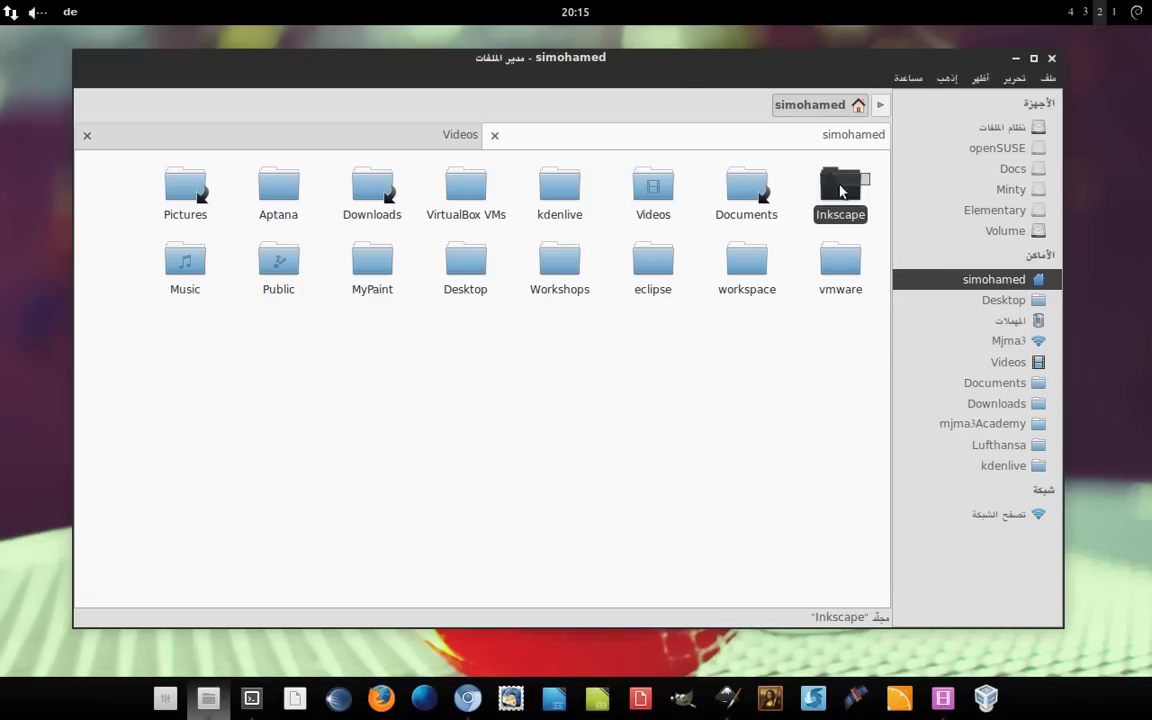
{"action": "left_click_drag", "start_coordinate": [870, 175], "coordinate": [888, 184]}
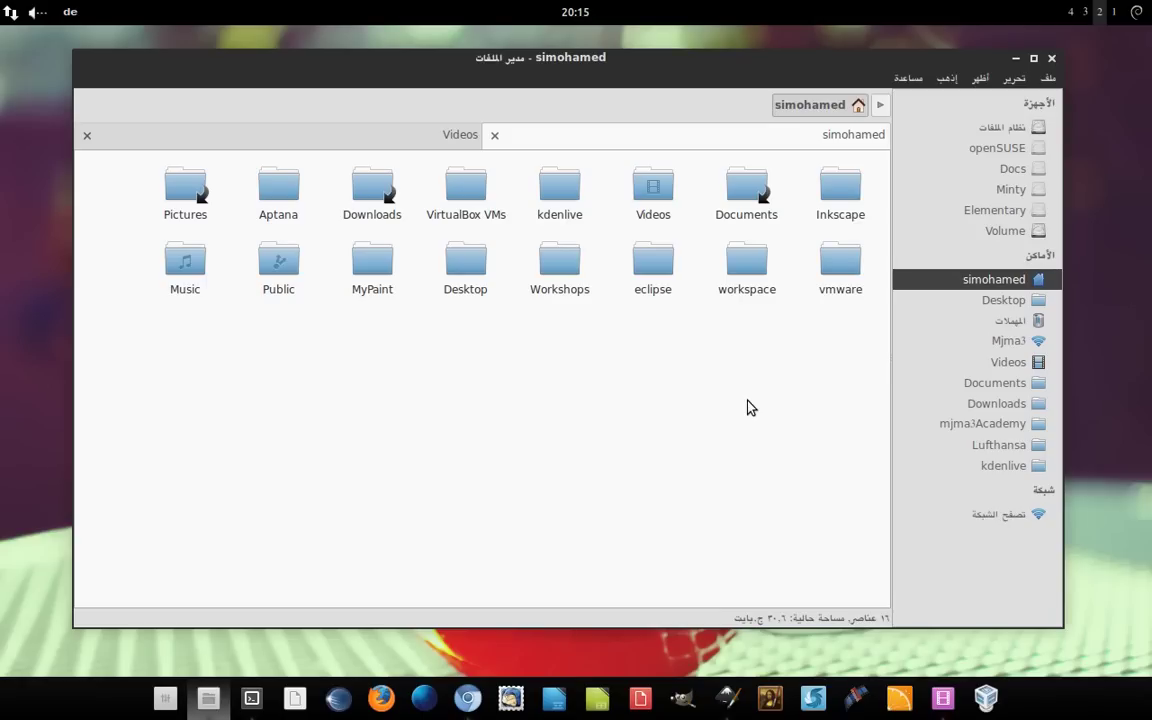
Browse from File System through usr and share into the icons folder.
{"action": "left_click", "coordinate": [997, 128]}
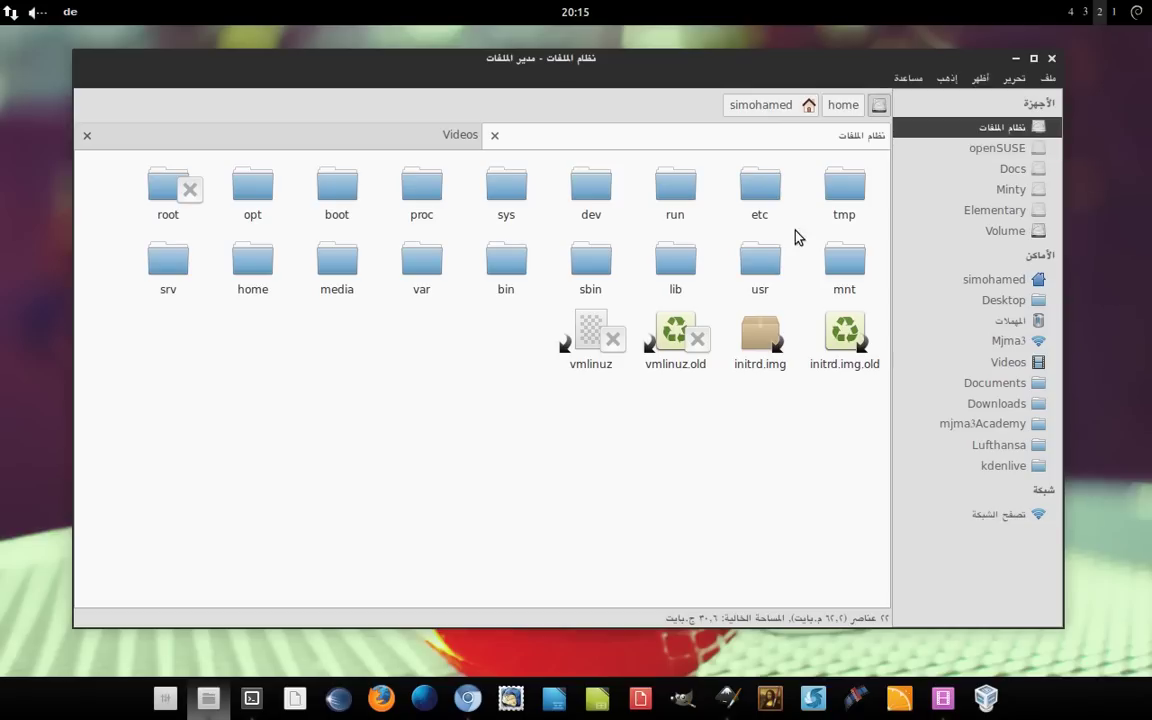
{"action": "double_click", "coordinate": [760, 262]}
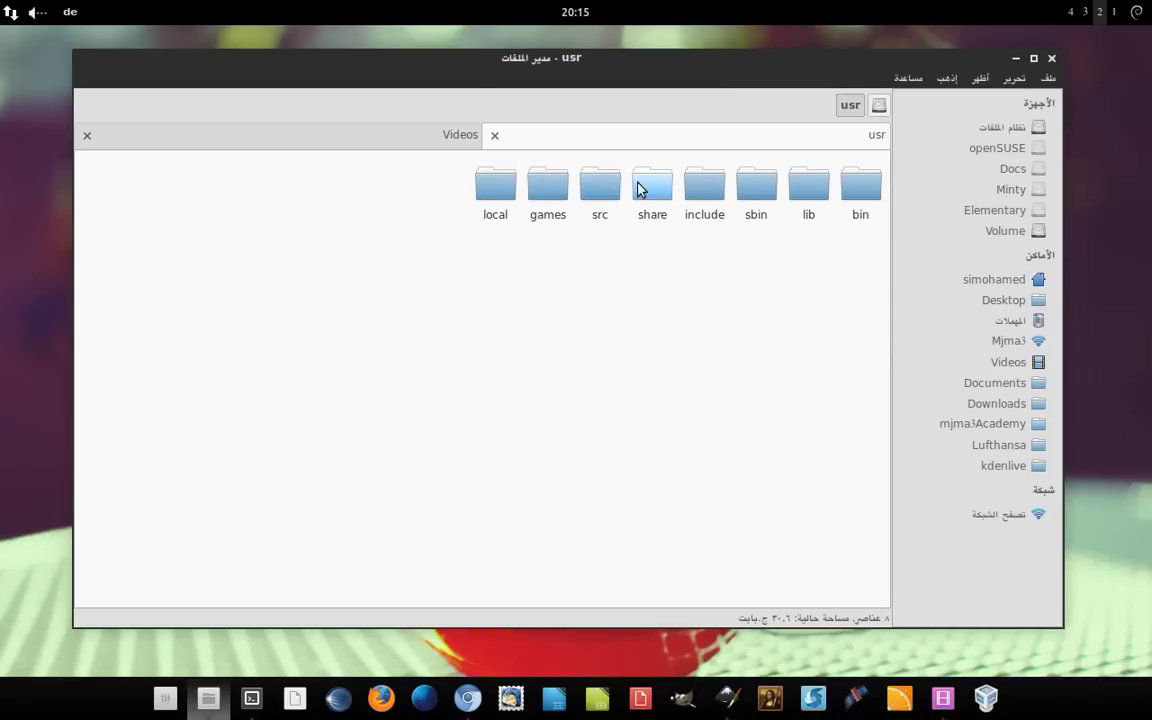
{"action": "double_click", "coordinate": [640, 187]}
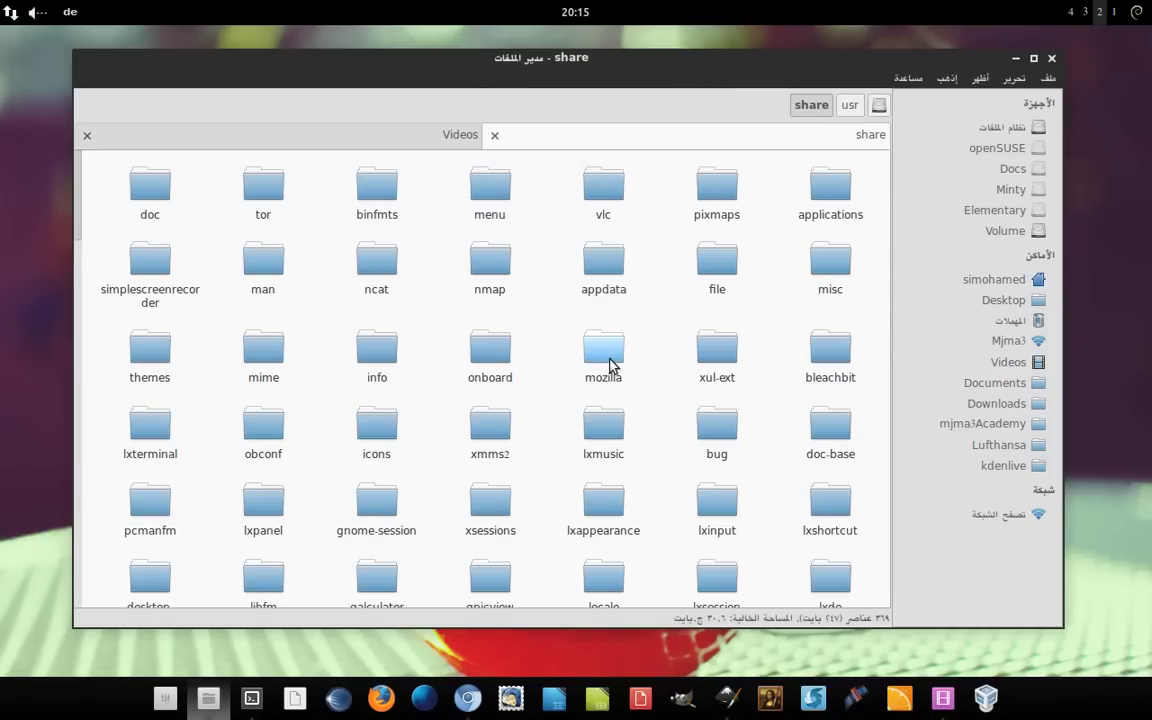
{"action": "type", "text": "ico"}
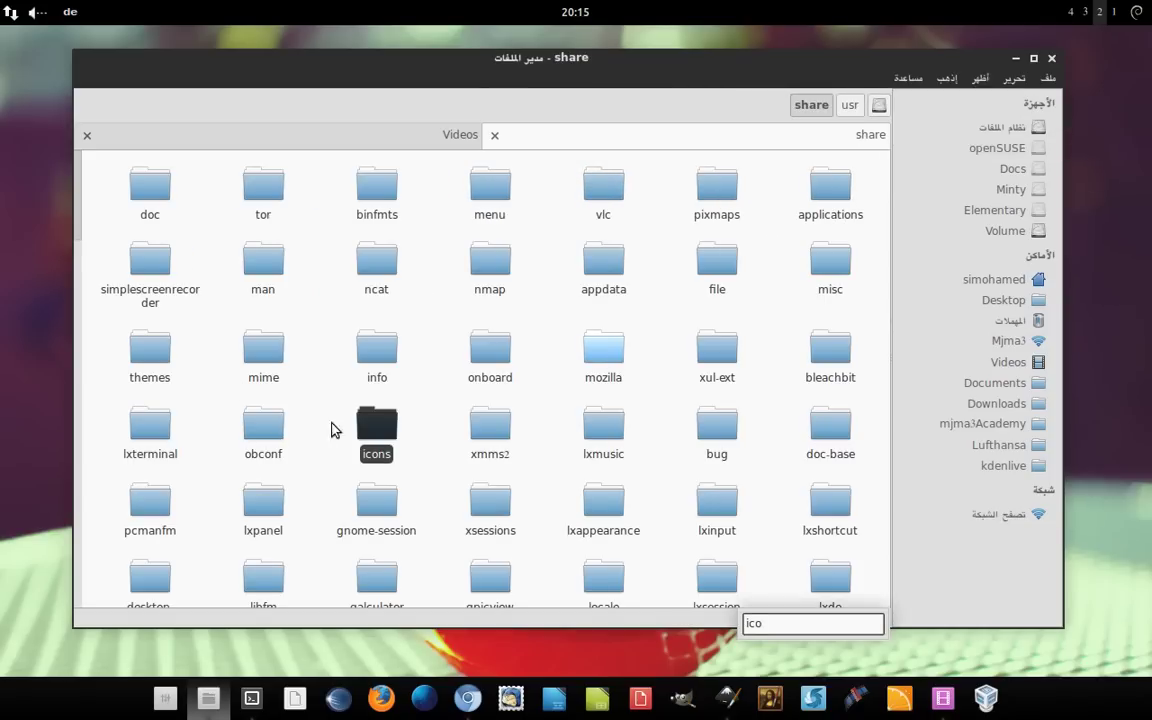
{"action": "double_click", "coordinate": [362, 429]}
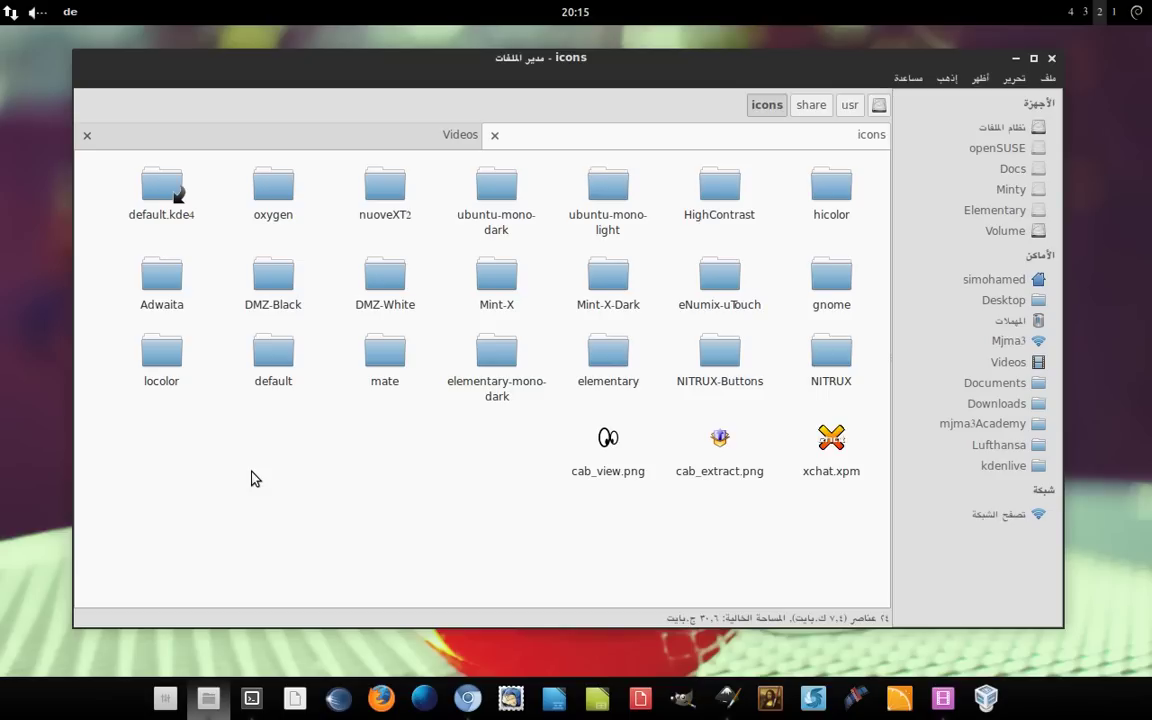
Copy the elementary theme into ~/Inkscape, open it, then switch to the browser's YouTube page.
{"action": "left_click", "coordinate": [600, 378]}
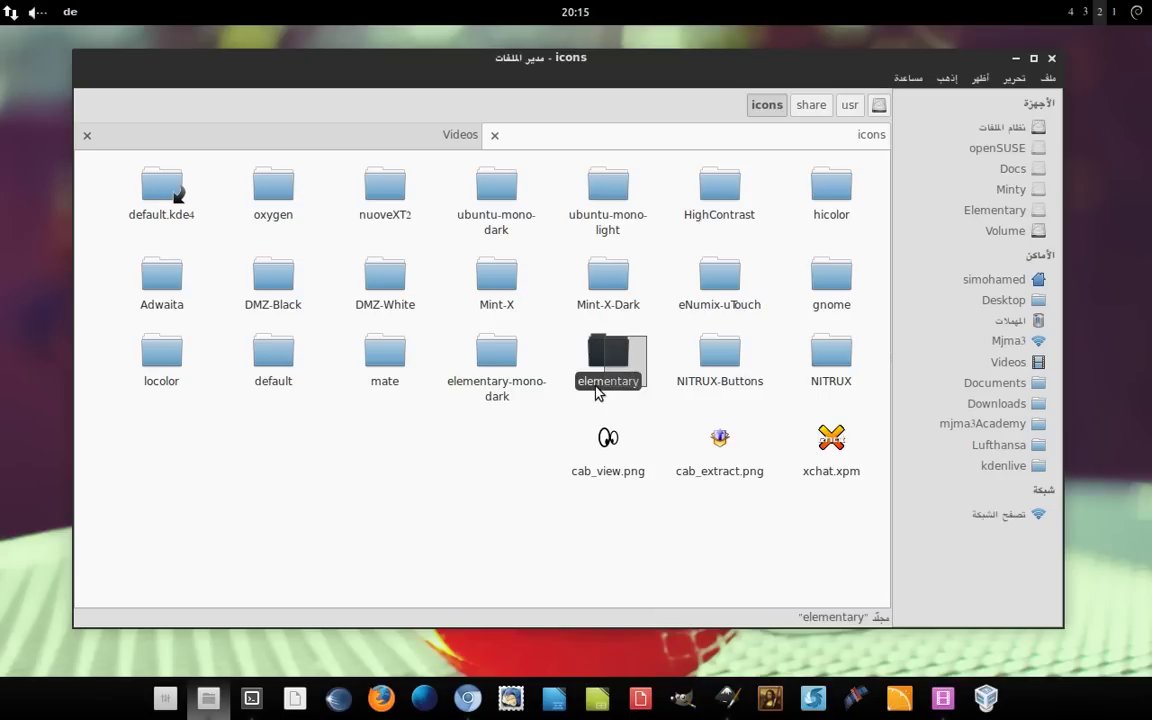
{"action": "left_click", "coordinate": [576, 410]}
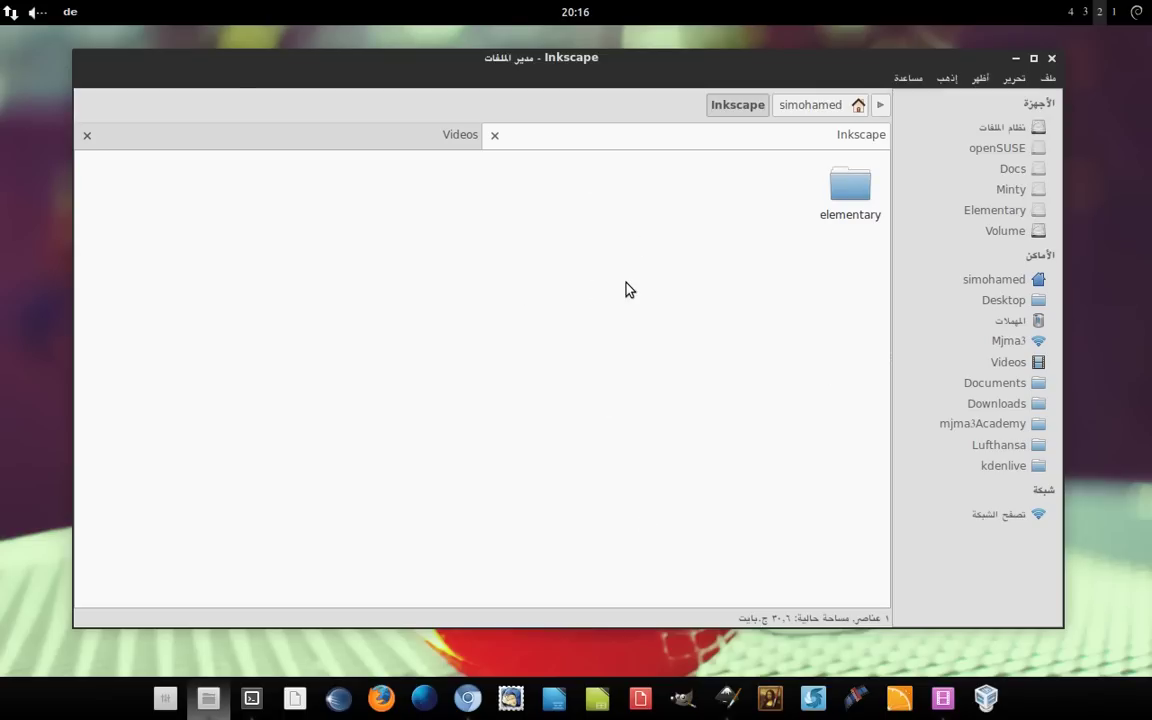
{"action": "double_click", "coordinate": [848, 183]}
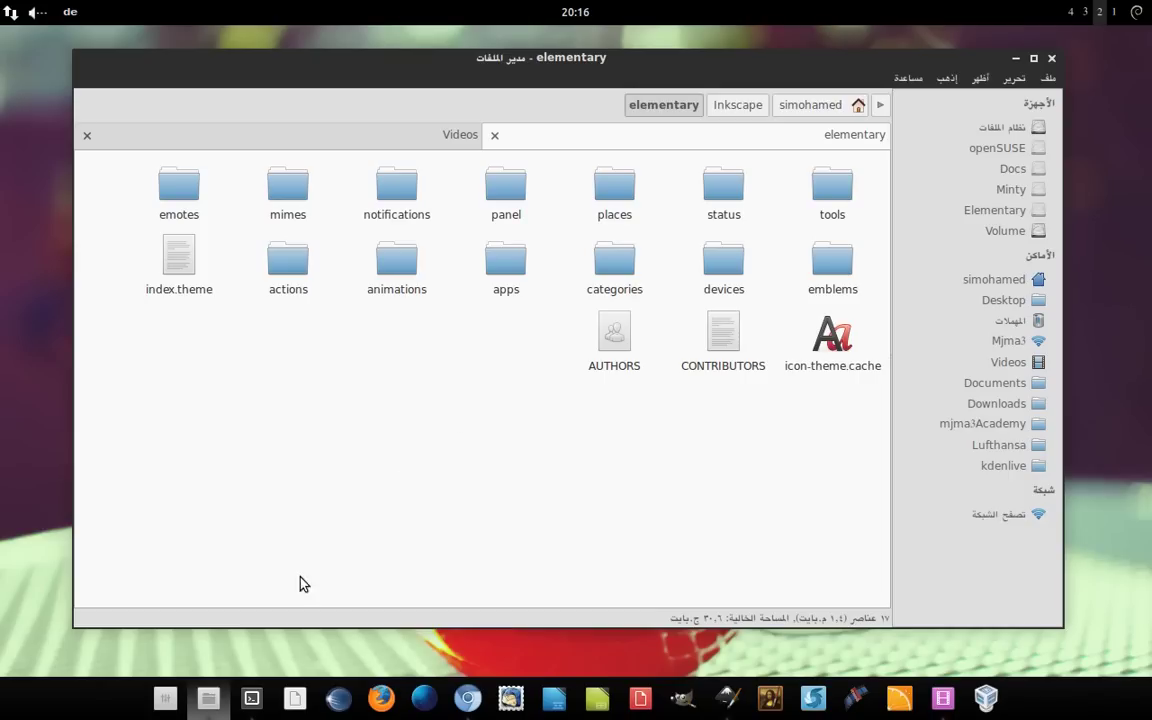
{"action": "left_click", "coordinate": [208, 698]}
{"action": "left_click", "coordinate": [467, 698]}
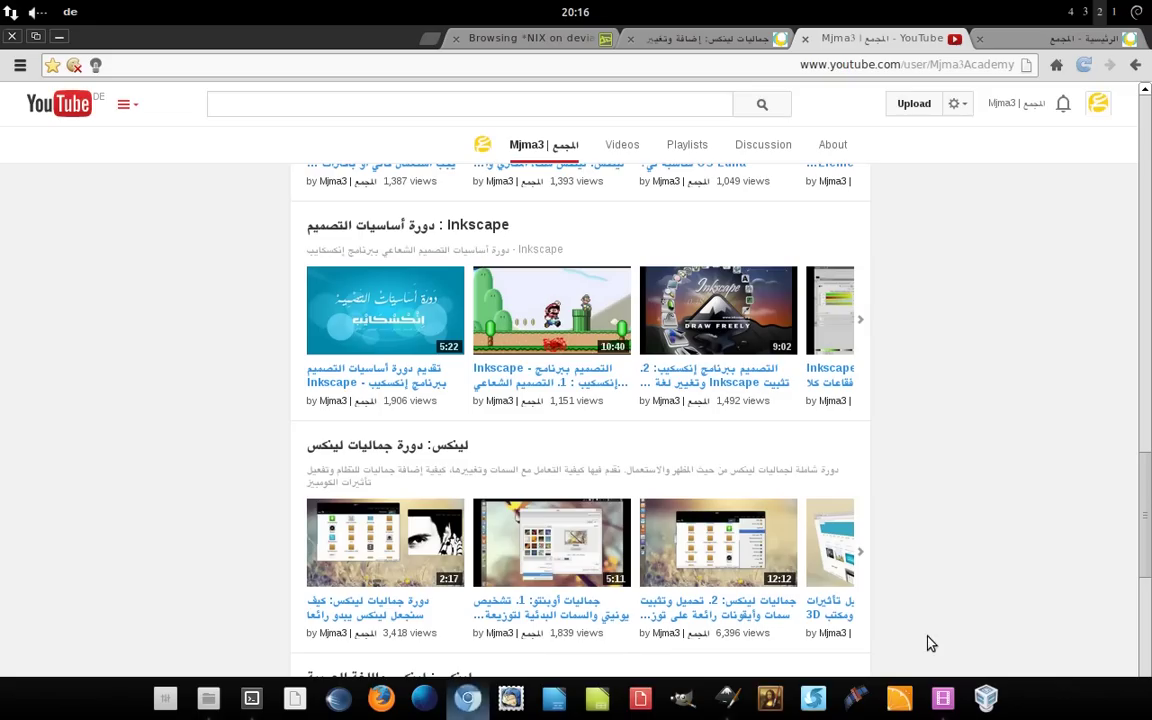
{"action": "left_click", "coordinate": [705, 40]}
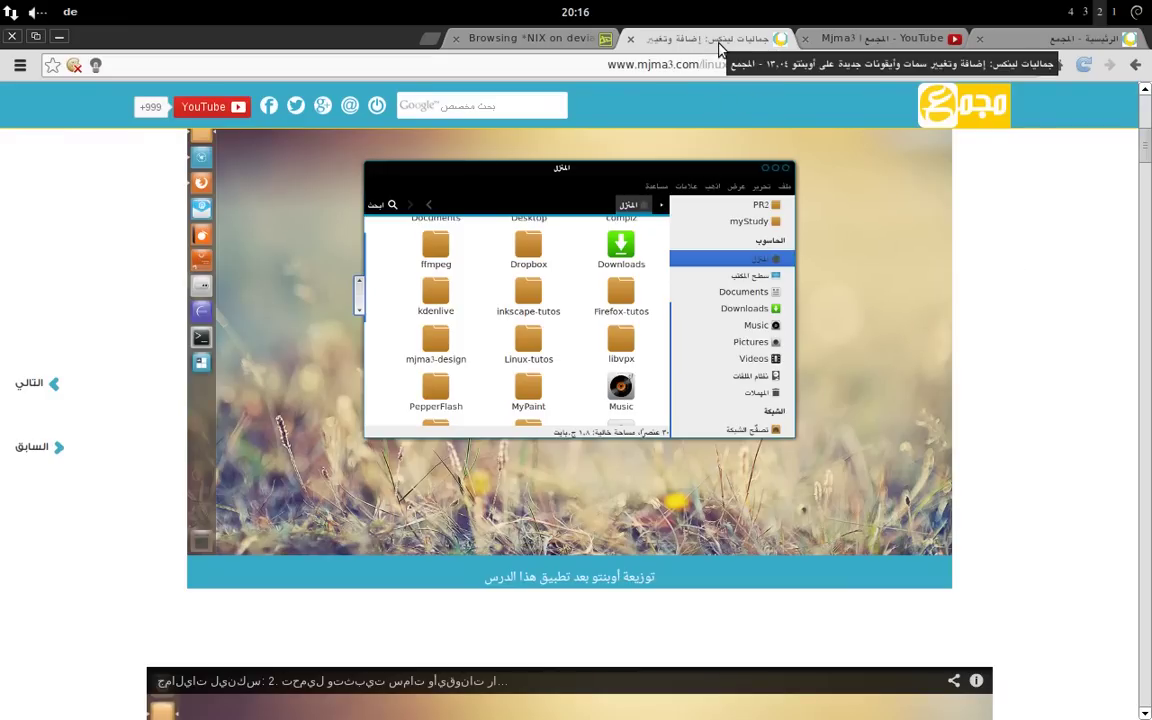
{"action": "scroll", "coordinate": [1080, 313], "scroll_direction": "down", "scroll_amount": 5}
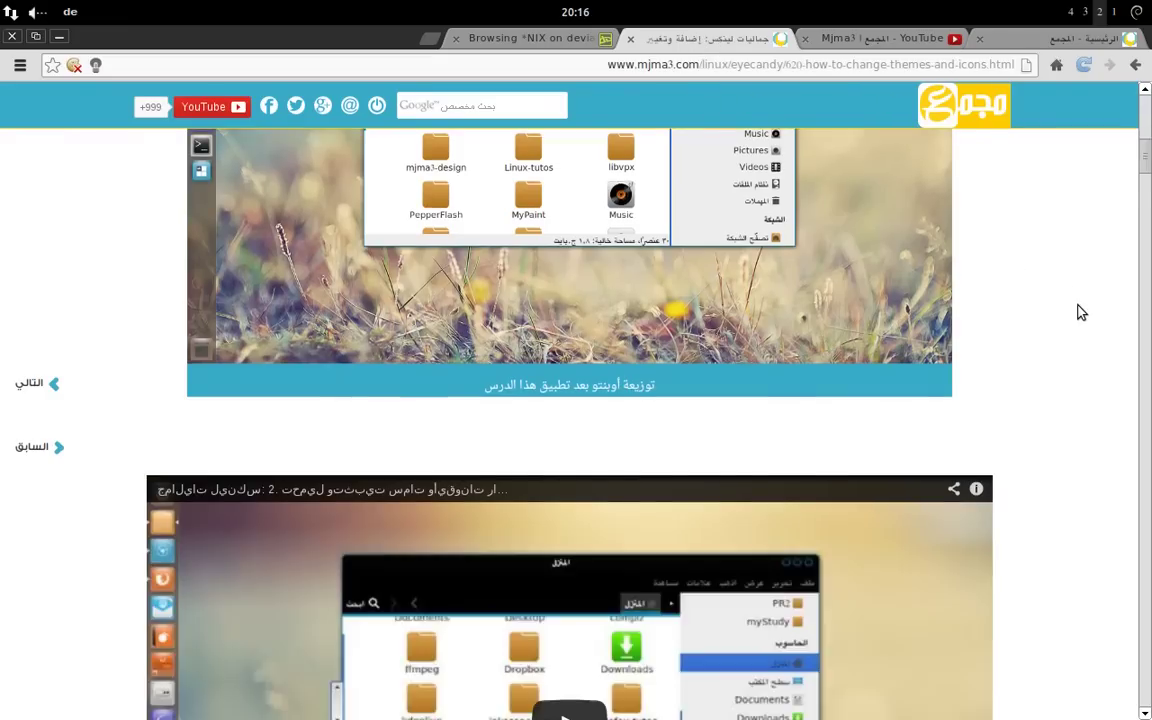
{"action": "scroll", "coordinate": [1080, 313], "scroll_direction": "down", "scroll_amount": 2}
{"action": "scroll", "coordinate": [1080, 311], "scroll_direction": "down", "scroll_amount": 3}
{"action": "scroll", "coordinate": [1080, 311], "scroll_direction": "down", "scroll_amount": 2}
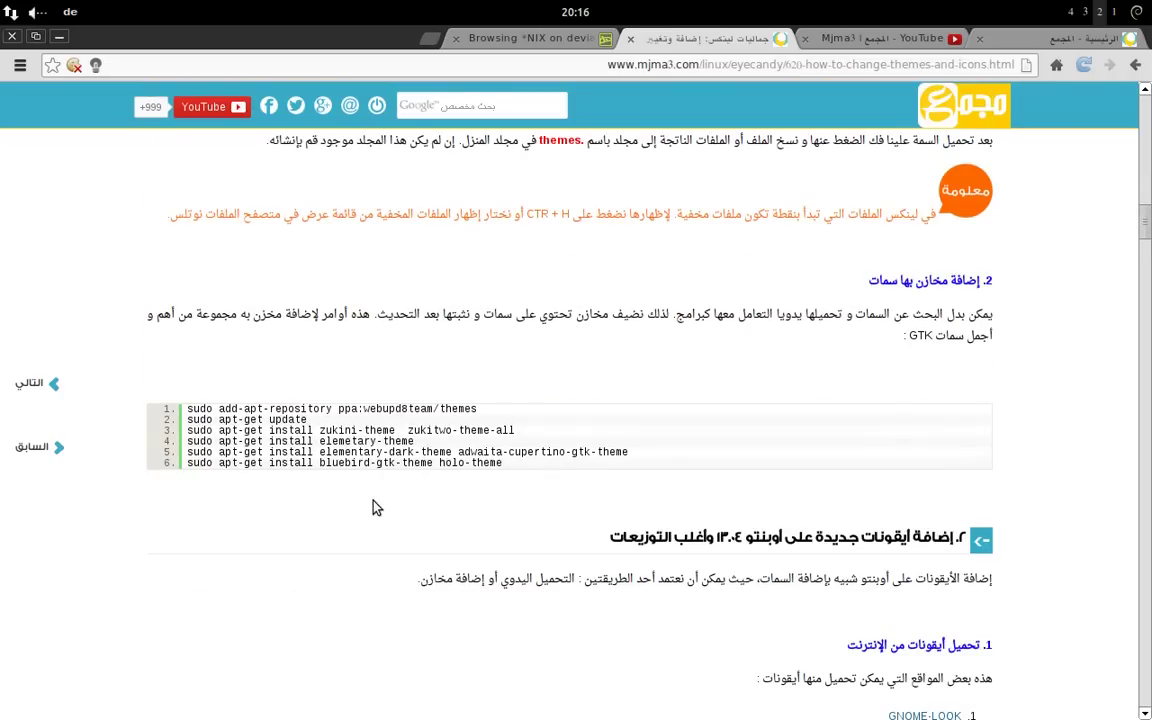
{"action": "scroll", "coordinate": [334, 476], "scroll_direction": "down", "scroll_amount": 1}
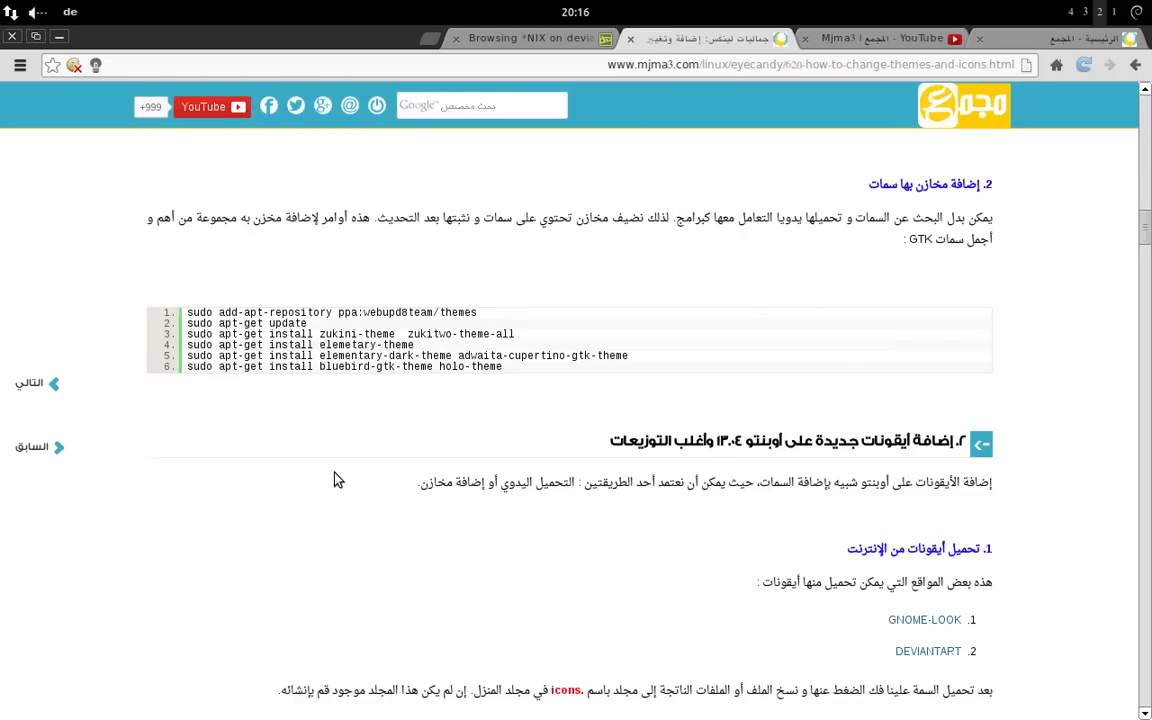
{"action": "scroll", "coordinate": [338, 413], "scroll_direction": "down", "scroll_amount": 2}
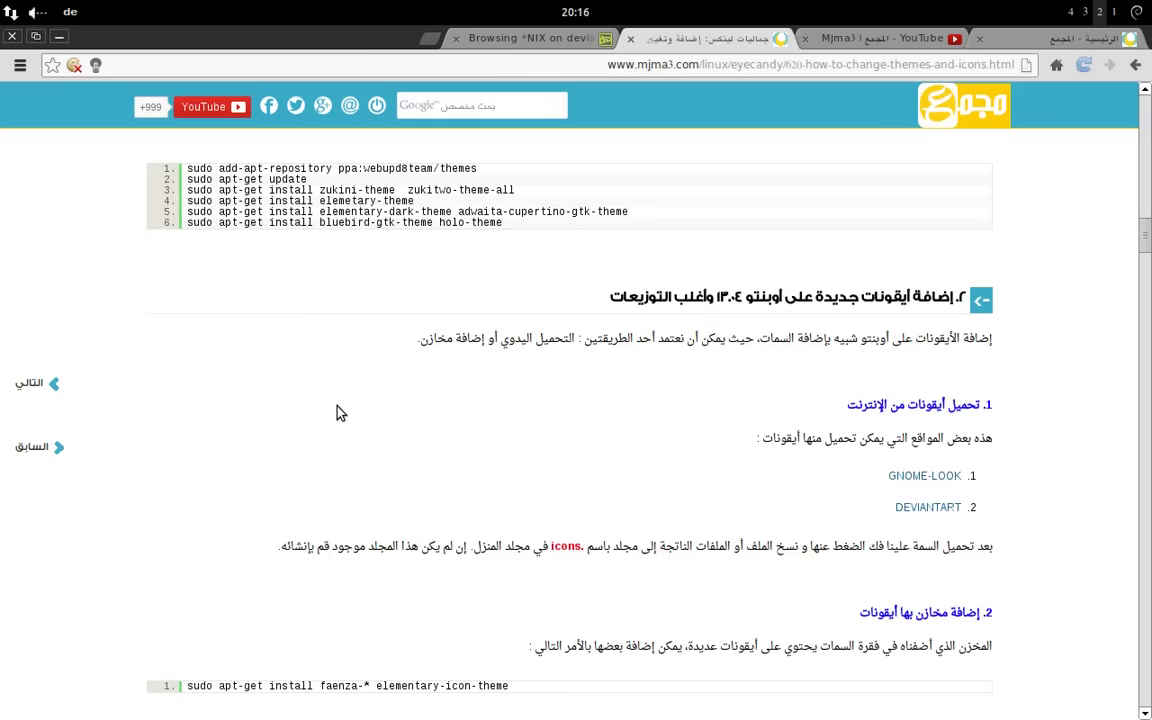
{"action": "scroll", "coordinate": [550, 390], "scroll_direction": "down", "scroll_amount": 1}
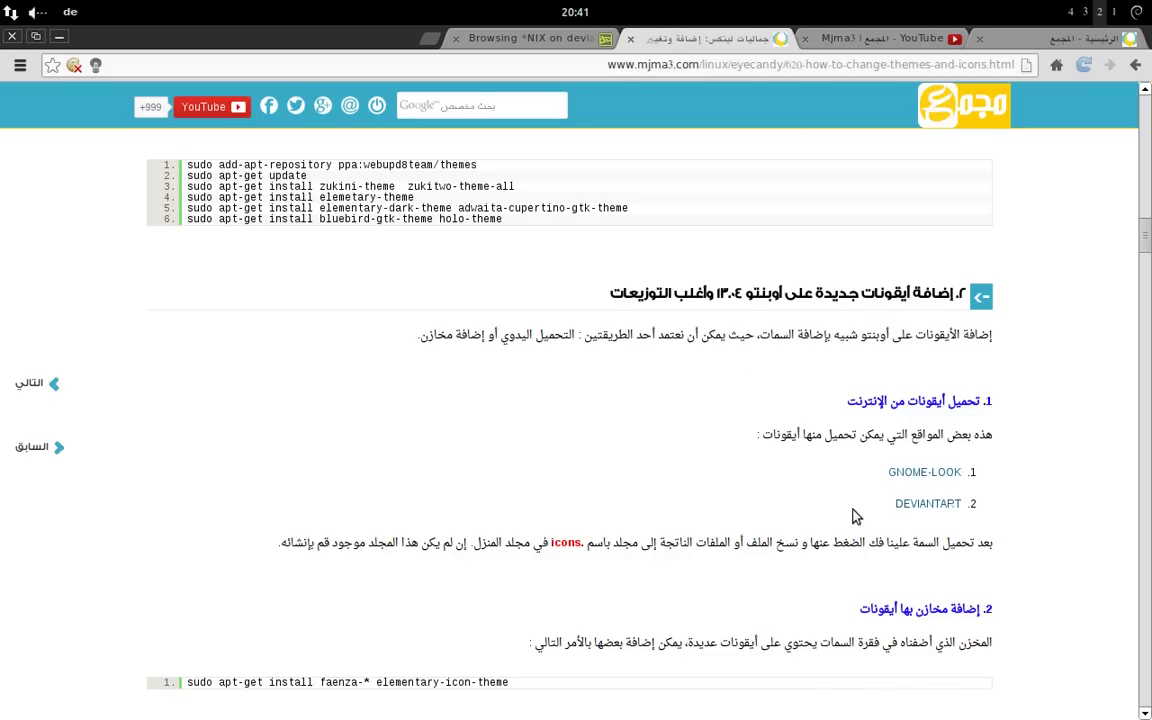
{"action": "scroll", "coordinate": [866, 382], "scroll_direction": "down", "scroll_amount": 2}
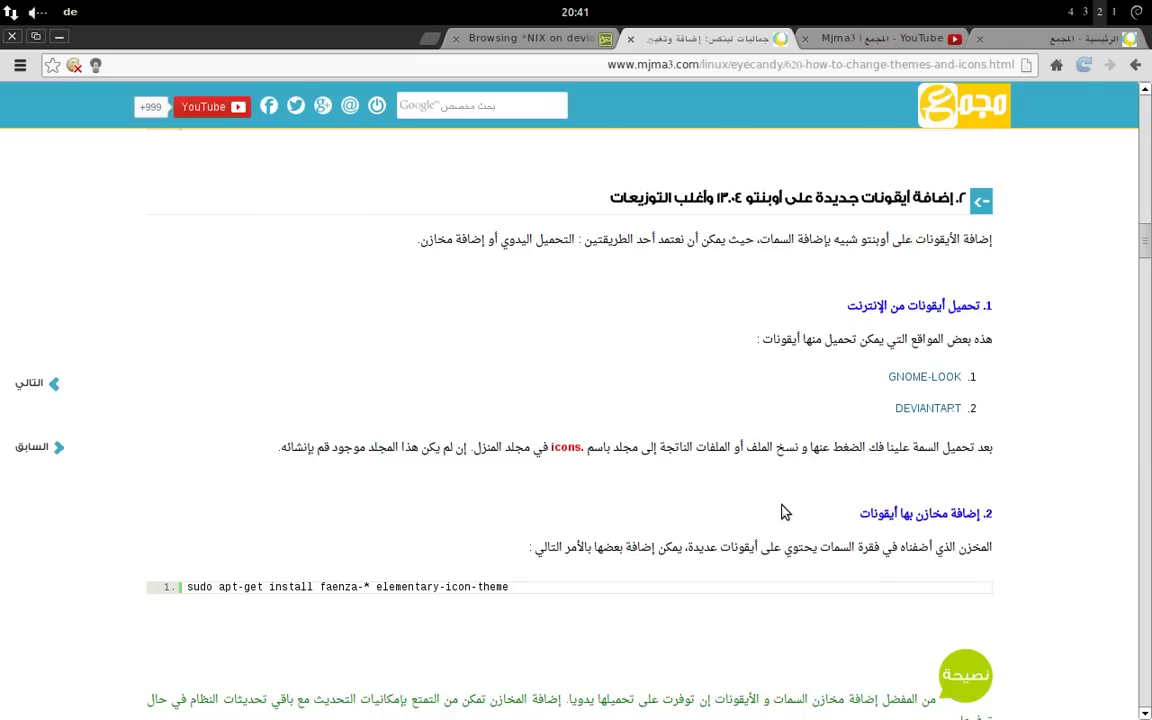
Open the elementary Icons page from the deviantART tab, then minimize Chromium.
{"action": "left_click", "coordinate": [533, 40]}
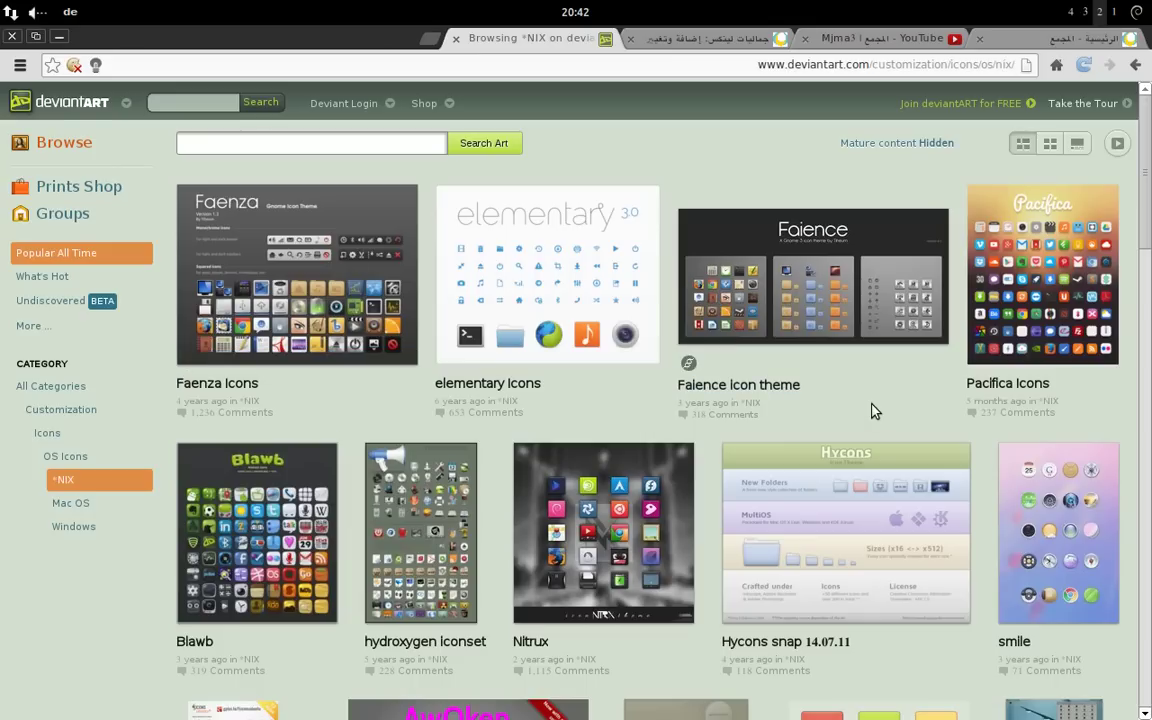
{"action": "left_click", "coordinate": [525, 233]}
{"action": "left_click", "coordinate": [527, 234]}
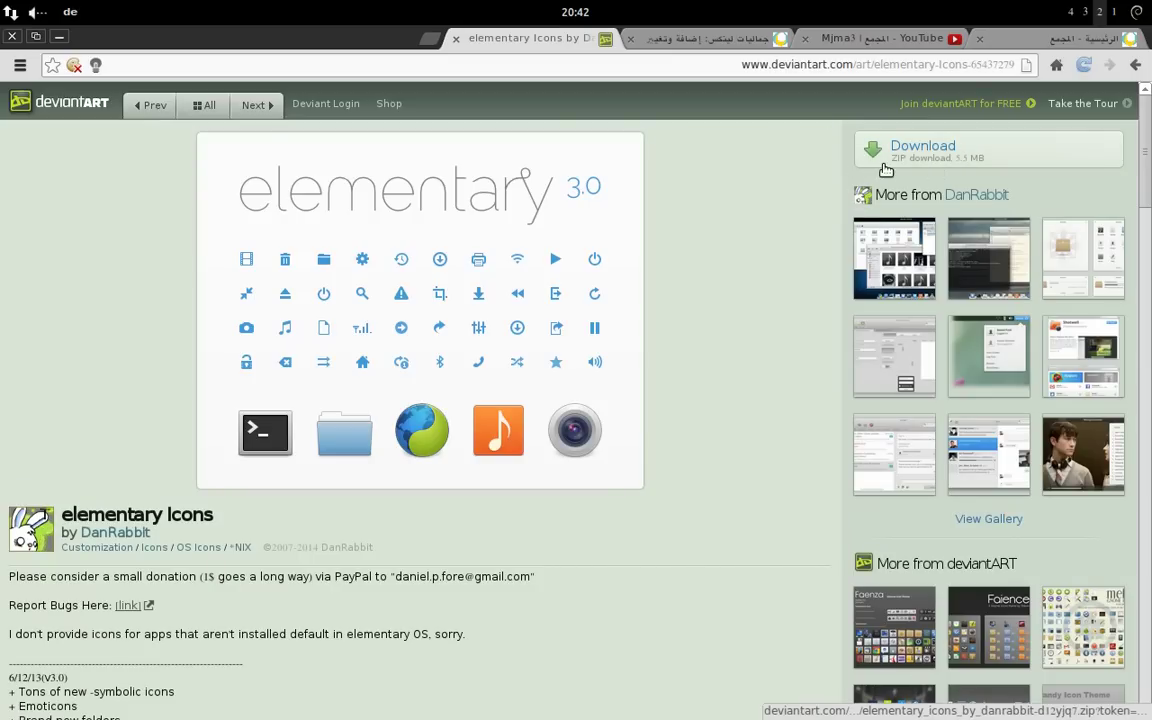
{"action": "mouse_move", "coordinate": [251, 699]}
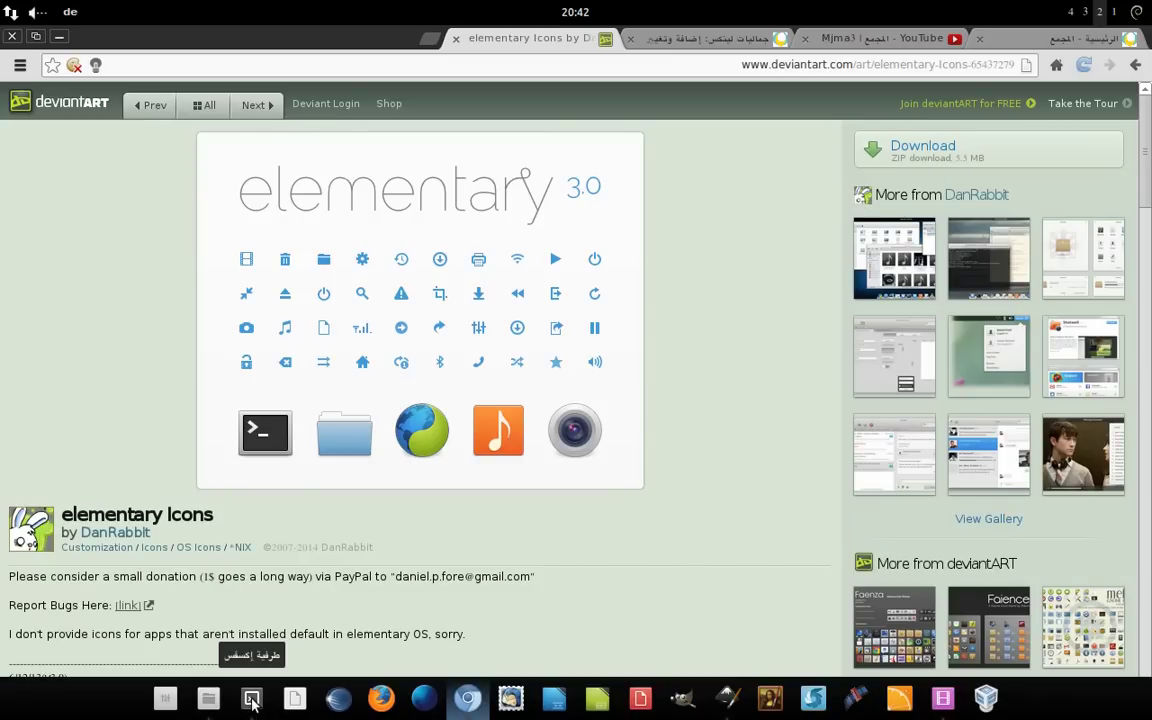
{"action": "left_click", "coordinate": [466, 700]}
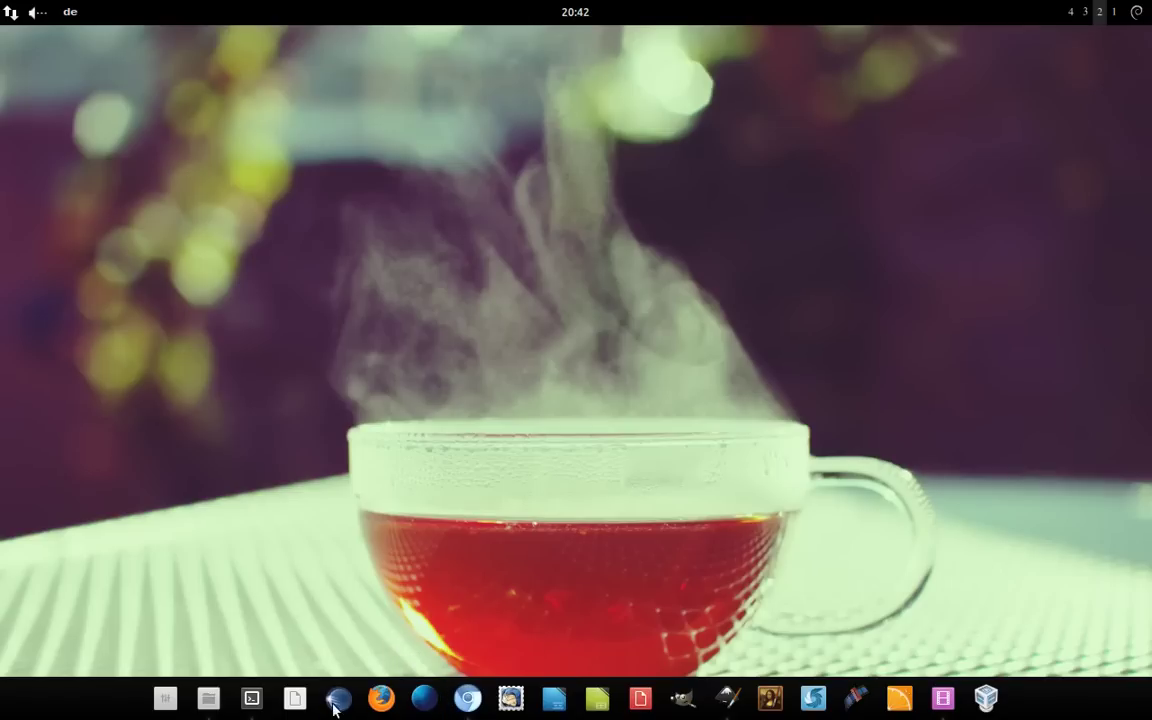
{"action": "left_click", "coordinate": [208, 698]}
{"action": "double_click", "coordinate": [846, 195]}
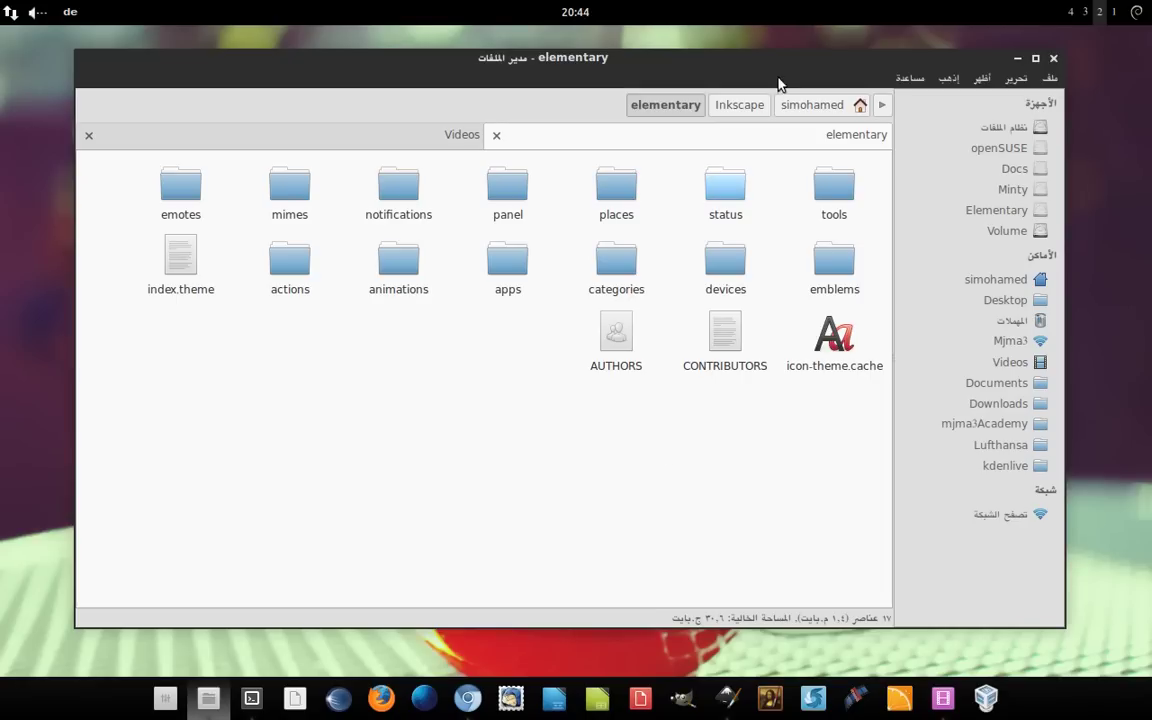
{"action": "left_click", "coordinate": [1019, 62]}
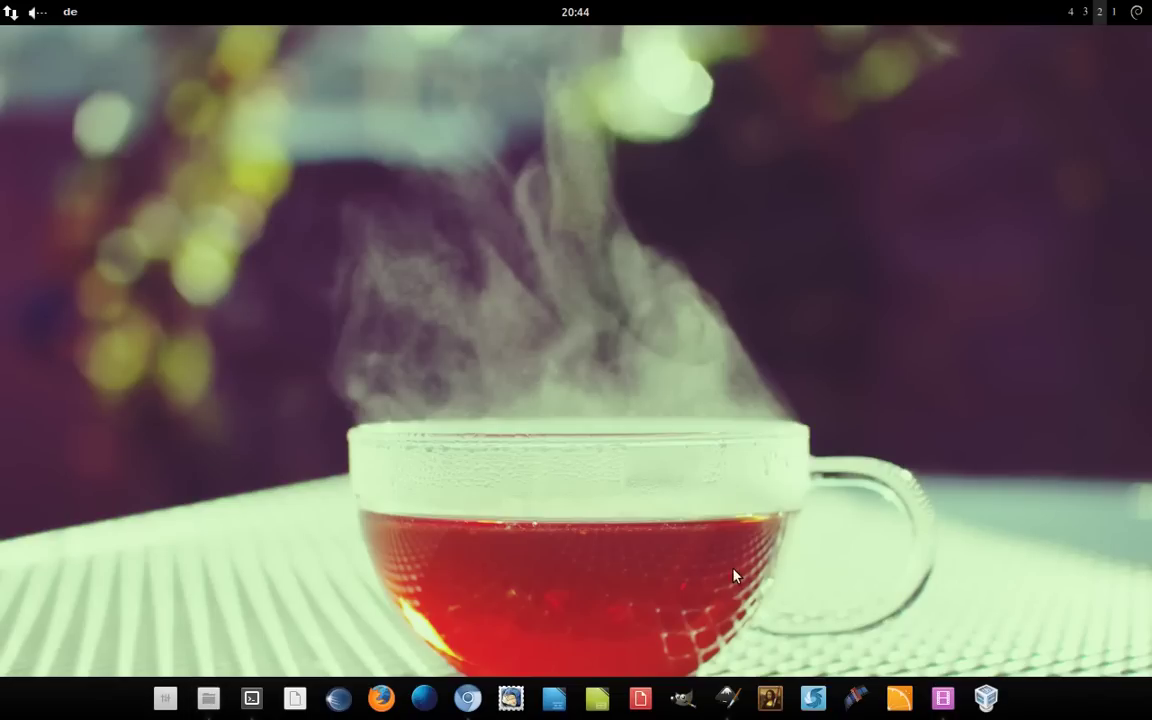
Launch Inkscape and browse the Open dialog to Inkscape/elementary/apps/128.
{"action": "left_click", "coordinate": [728, 697]}
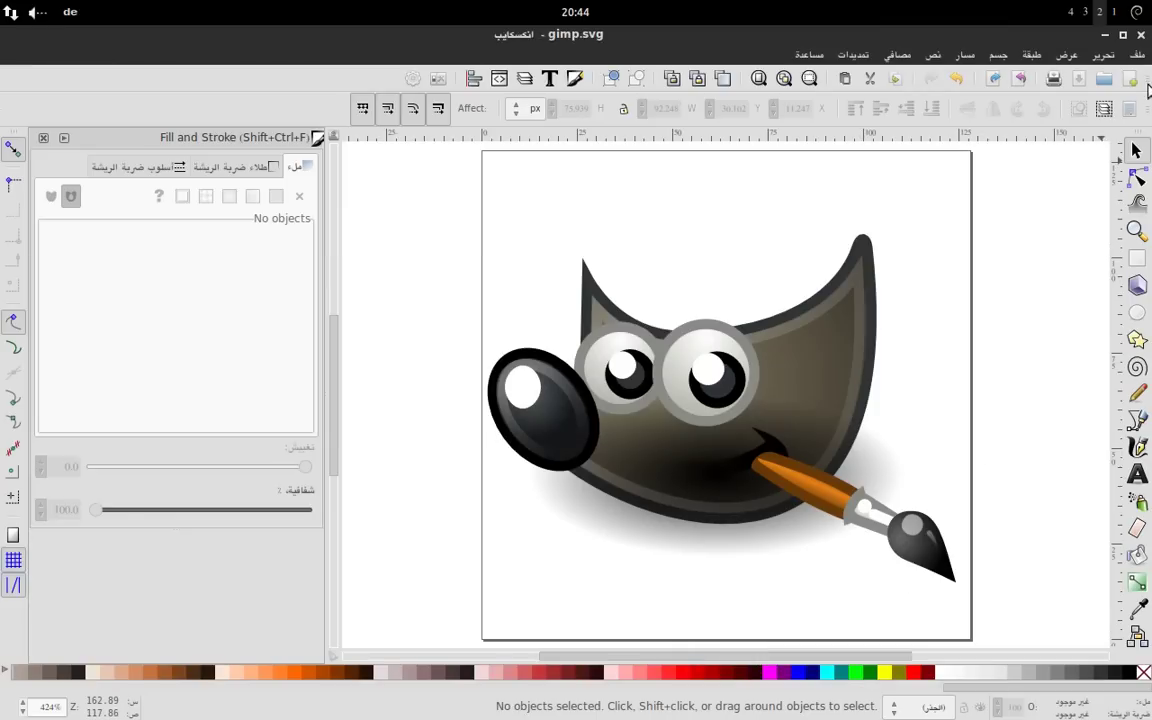
{"action": "left_click", "coordinate": [1139, 55]}
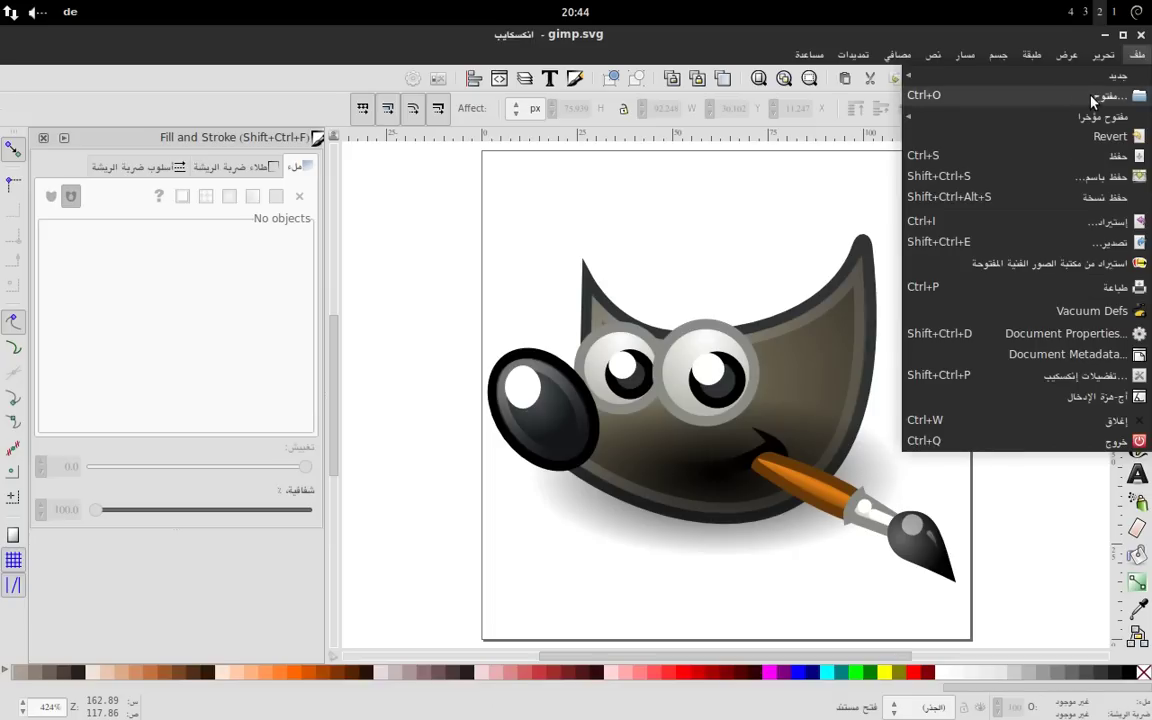
{"action": "left_click", "coordinate": [913, 97]}
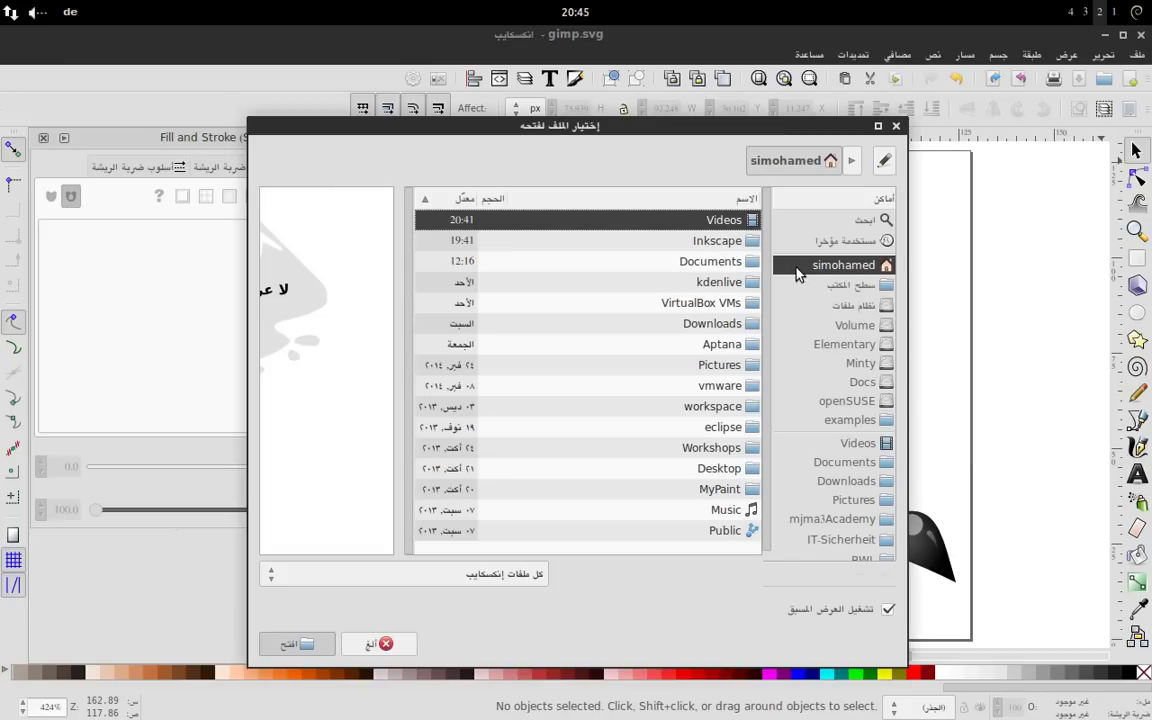
{"action": "double_click", "coordinate": [700, 242]}
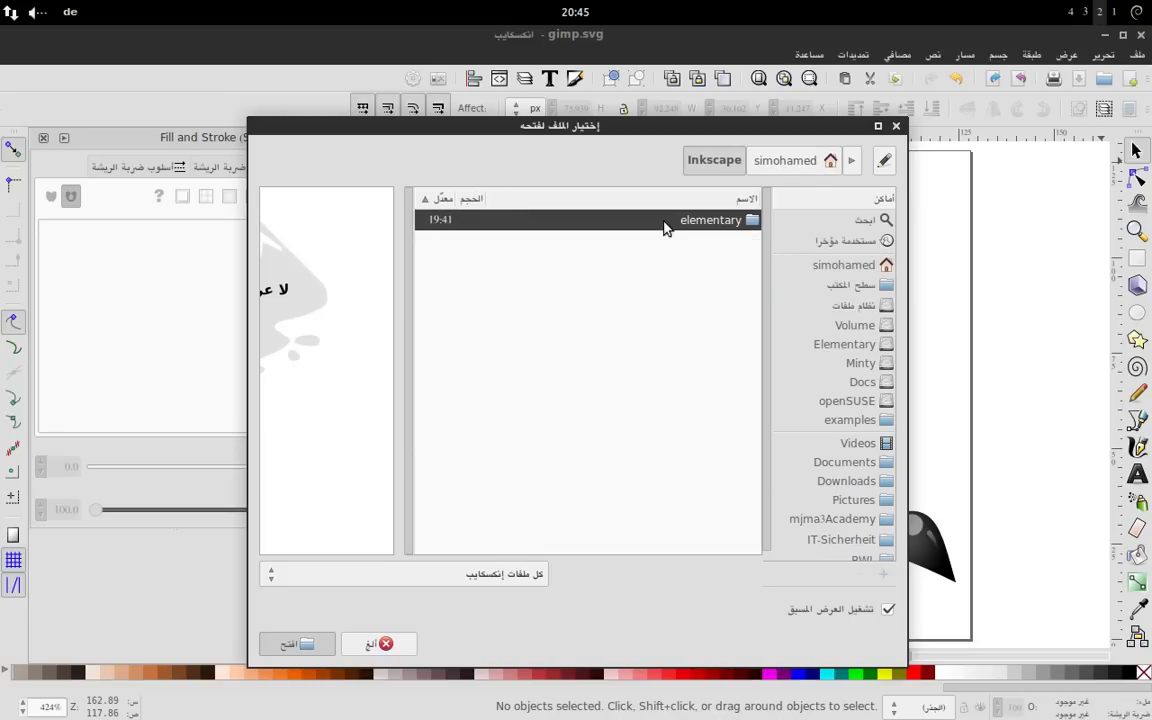
{"action": "double_click", "coordinate": [695, 225]}
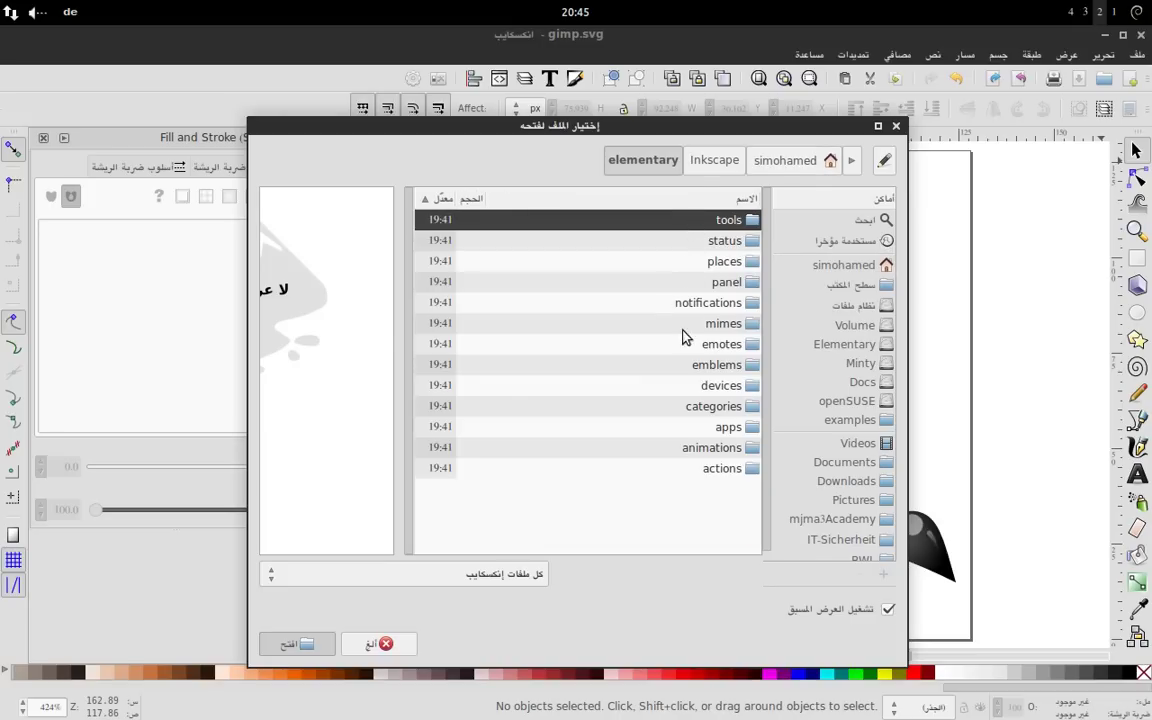
{"action": "double_click", "coordinate": [679, 429]}
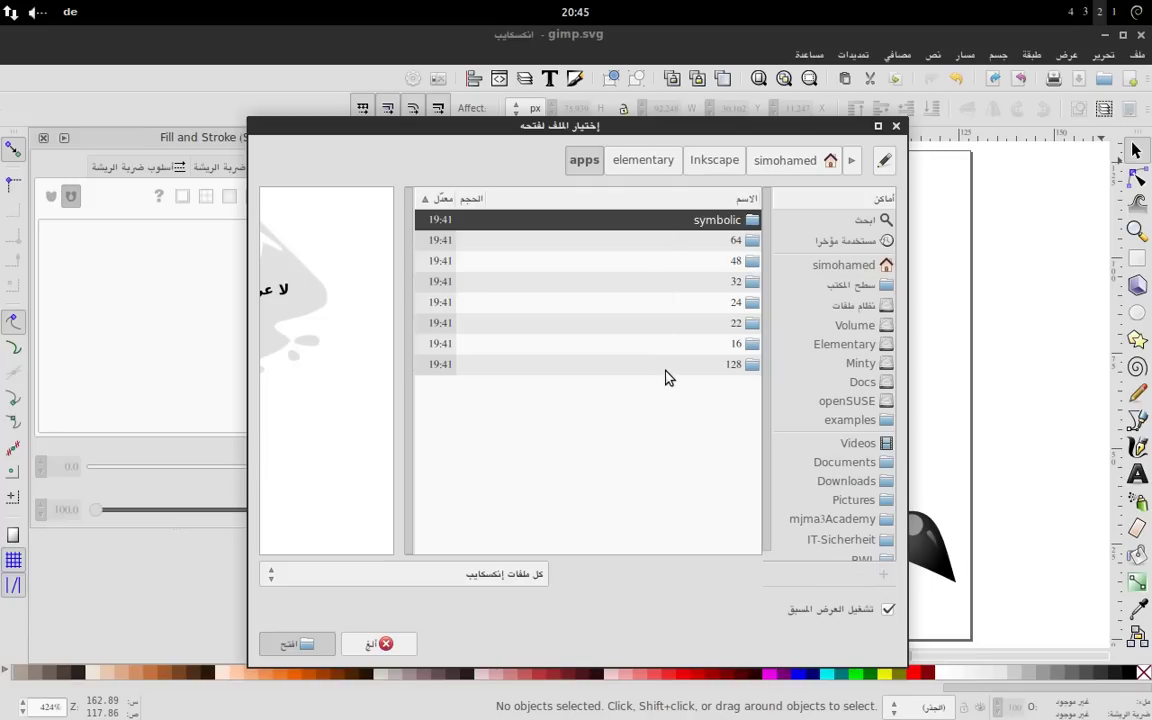
{"action": "double_click", "coordinate": [666, 366]}
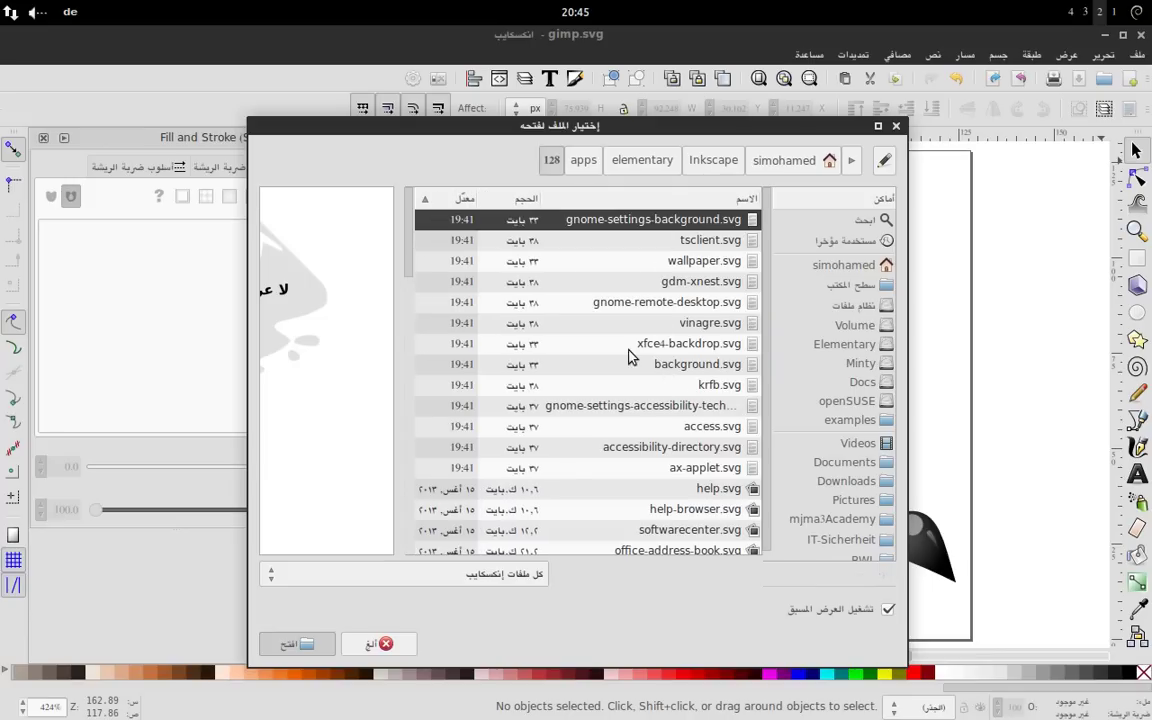
Scroll through the 128 px app icons and select firefox.svg by typing 'fire'.
{"action": "scroll", "coordinate": [640, 365], "scroll_direction": "down", "scroll_amount": 5}
{"action": "scroll", "coordinate": [630, 357], "scroll_direction": "down", "scroll_amount": 5}
{"action": "scroll", "coordinate": [630, 357], "scroll_direction": "down", "scroll_amount": 3}
{"action": "scroll", "coordinate": [630, 357], "scroll_direction": "down", "scroll_amount": 3}
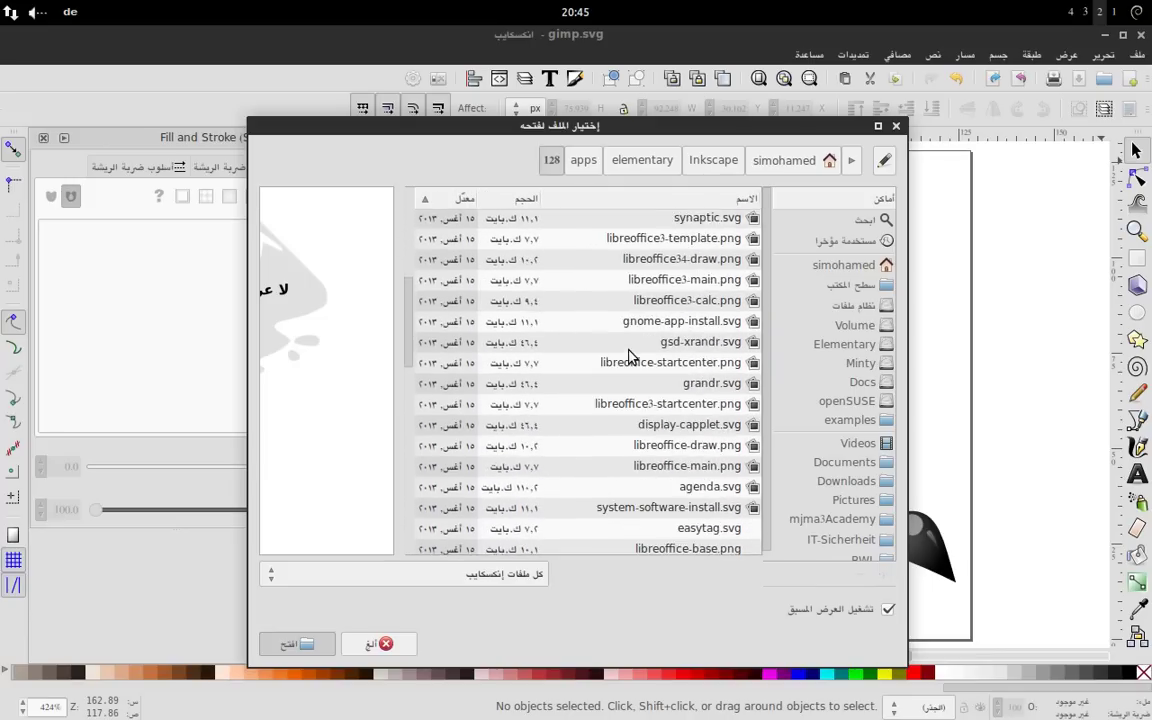
{"action": "scroll", "coordinate": [630, 357], "scroll_direction": "down", "scroll_amount": 3}
{"action": "scroll", "coordinate": [630, 357], "scroll_direction": "down", "scroll_amount": 3}
{"action": "scroll", "coordinate": [630, 357], "scroll_direction": "up", "scroll_amount": 10}
{"action": "scroll", "coordinate": [640, 390], "scroll_direction": "up", "scroll_amount": 10}
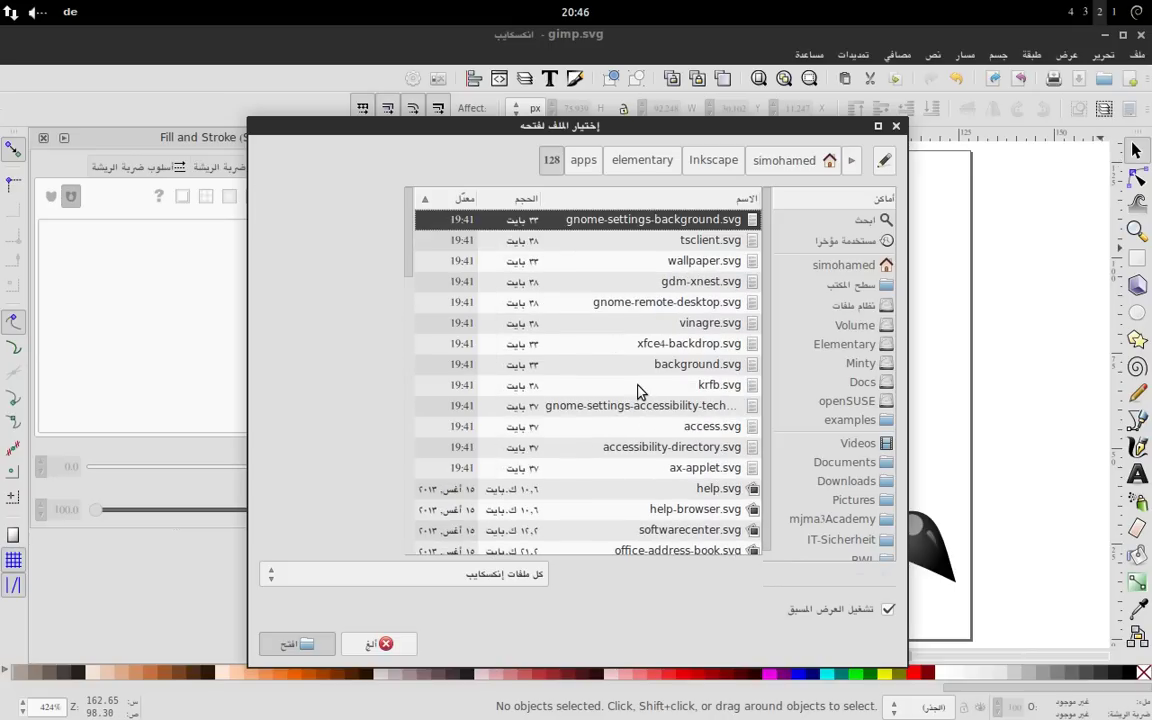
{"action": "scroll", "coordinate": [640, 390], "scroll_direction": "down", "scroll_amount": 5}
{"action": "type", "text": "fire"}
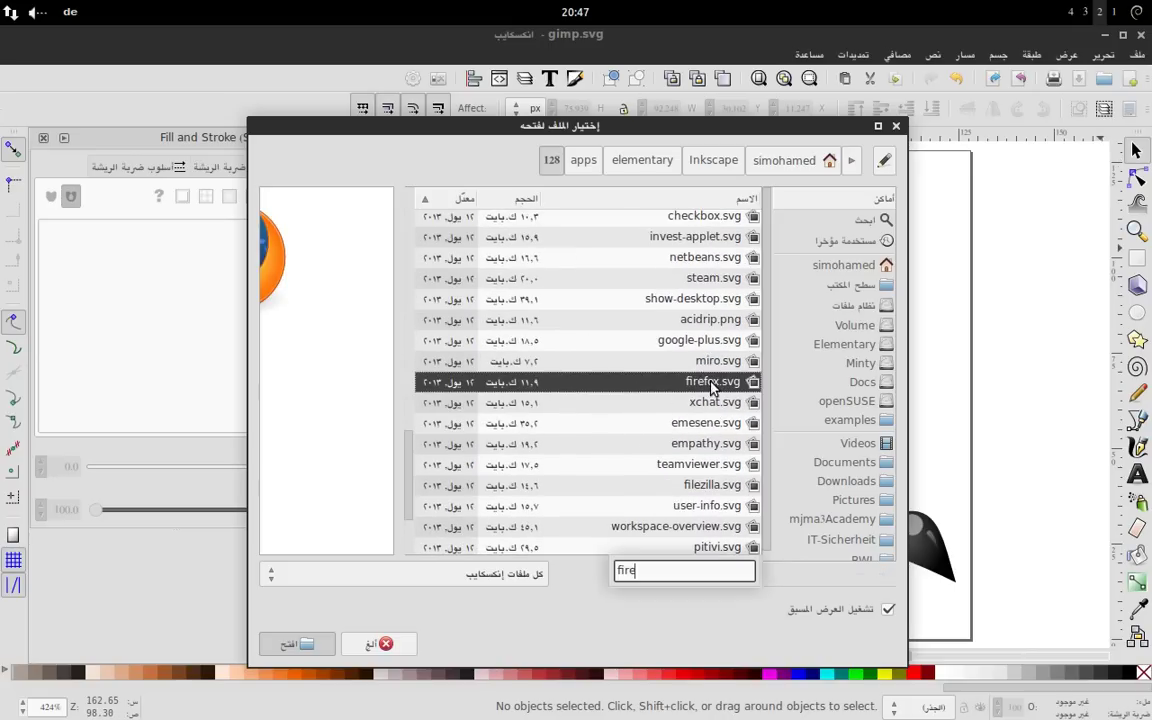
Open firefox.svg, move its new window to the centre, and maximize it.
{"action": "left_click", "coordinate": [295, 645]}
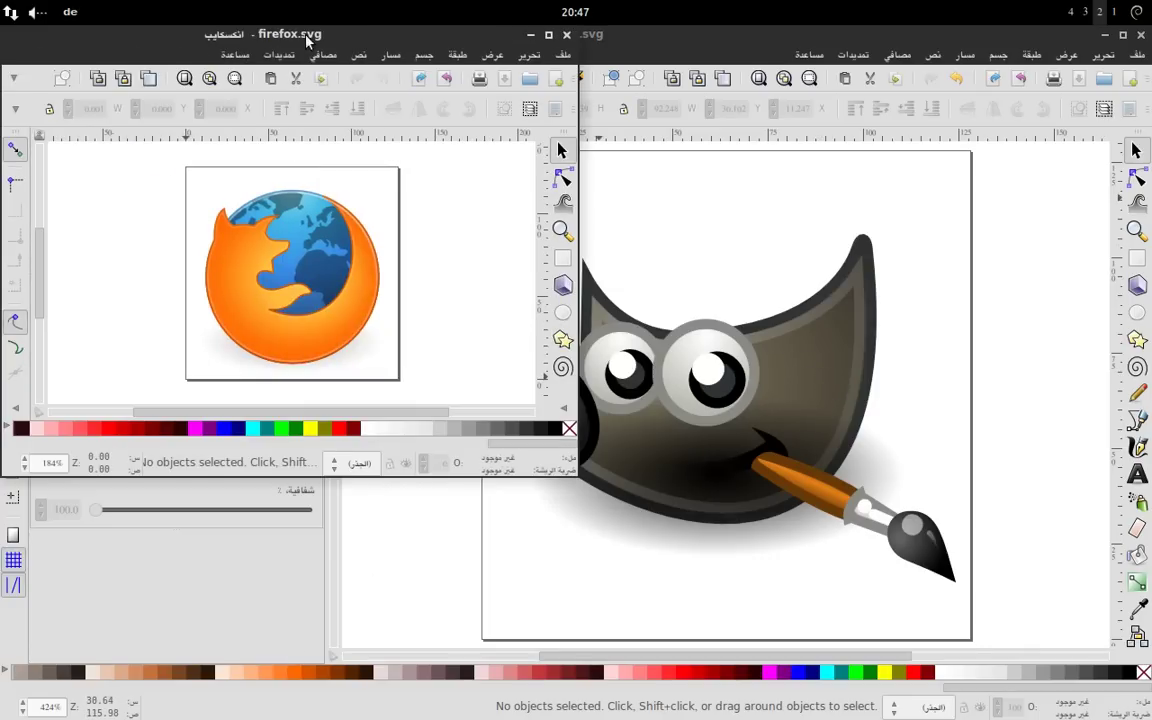
{"action": "mouse_move", "coordinate": [309, 36]}
{"action": "left_mouse_down"}
{"action": "mouse_move", "coordinate": [656, 265]}
{"action": "mouse_move", "coordinate": [637, 171]}
{"action": "left_mouse_up"}
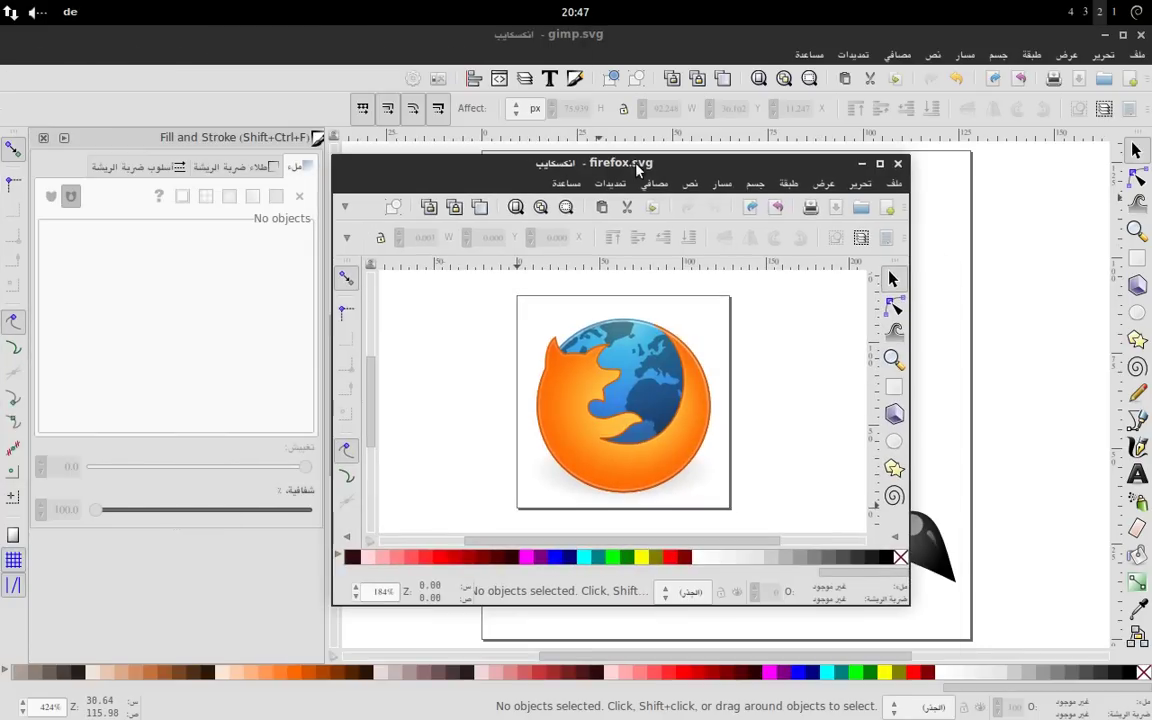
{"action": "left_click", "coordinate": [883, 164]}
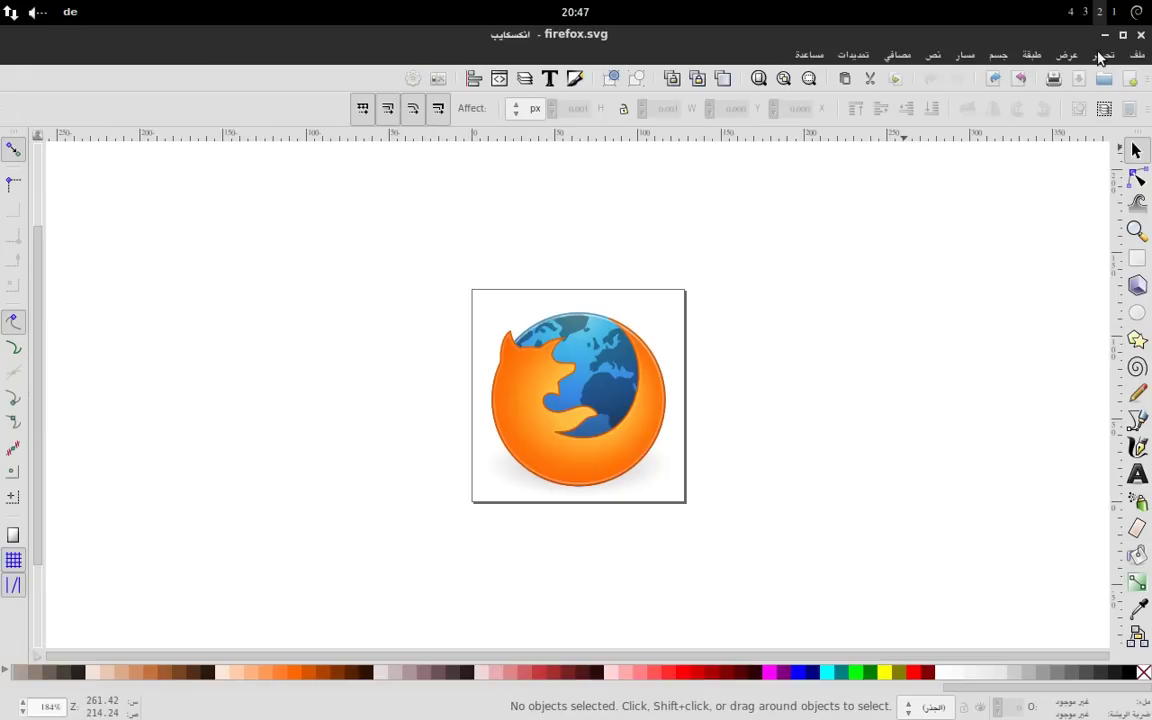